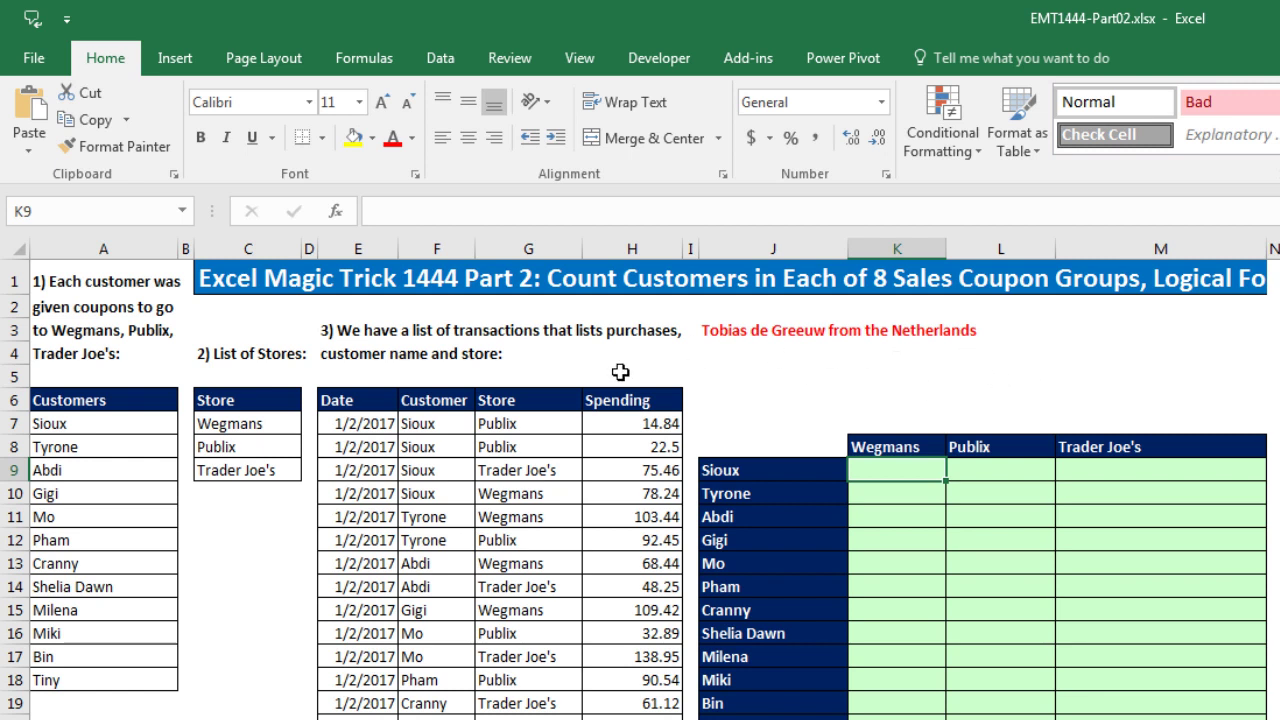
- Examine the customer and store lists, the transactions table, the customer-by-store grid and the eight coupon group columns
left_click(104, 425)
left_click(112, 452)
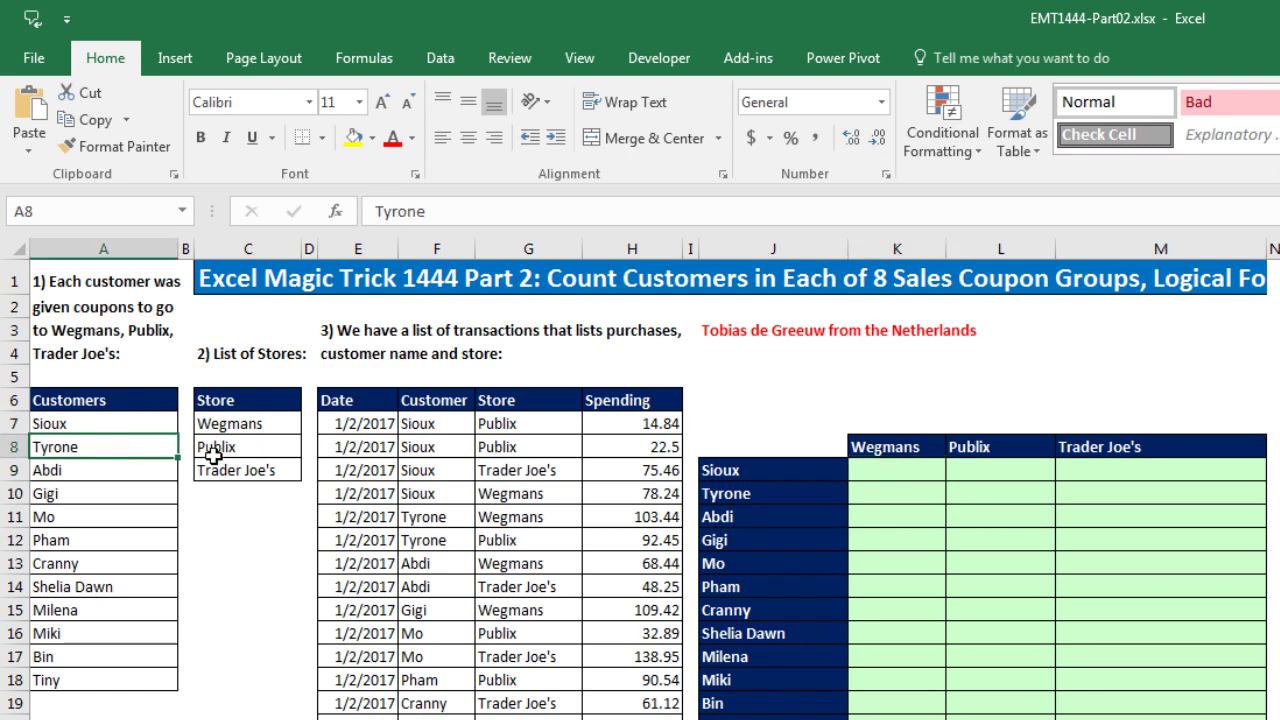
left_click(269, 426)
left_click(267, 446)
left_click(265, 470)
left_click_drag(352, 406, 640, 715)
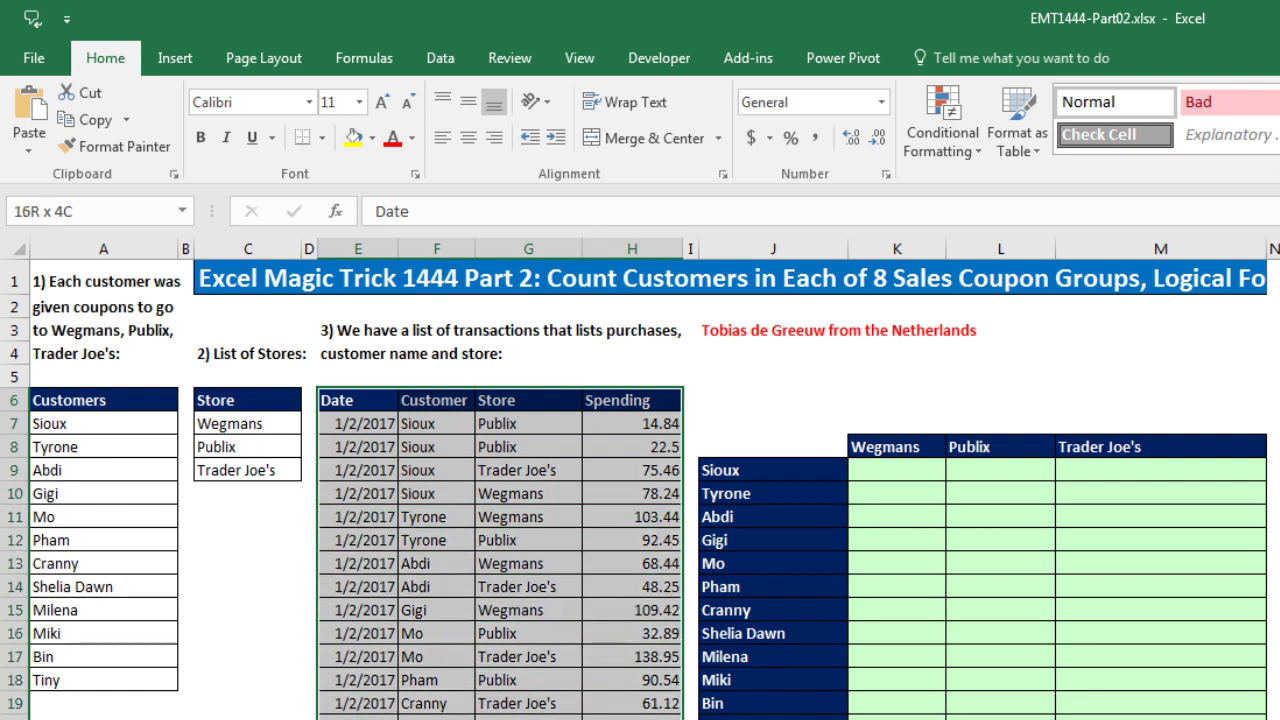
left_click(414, 423)
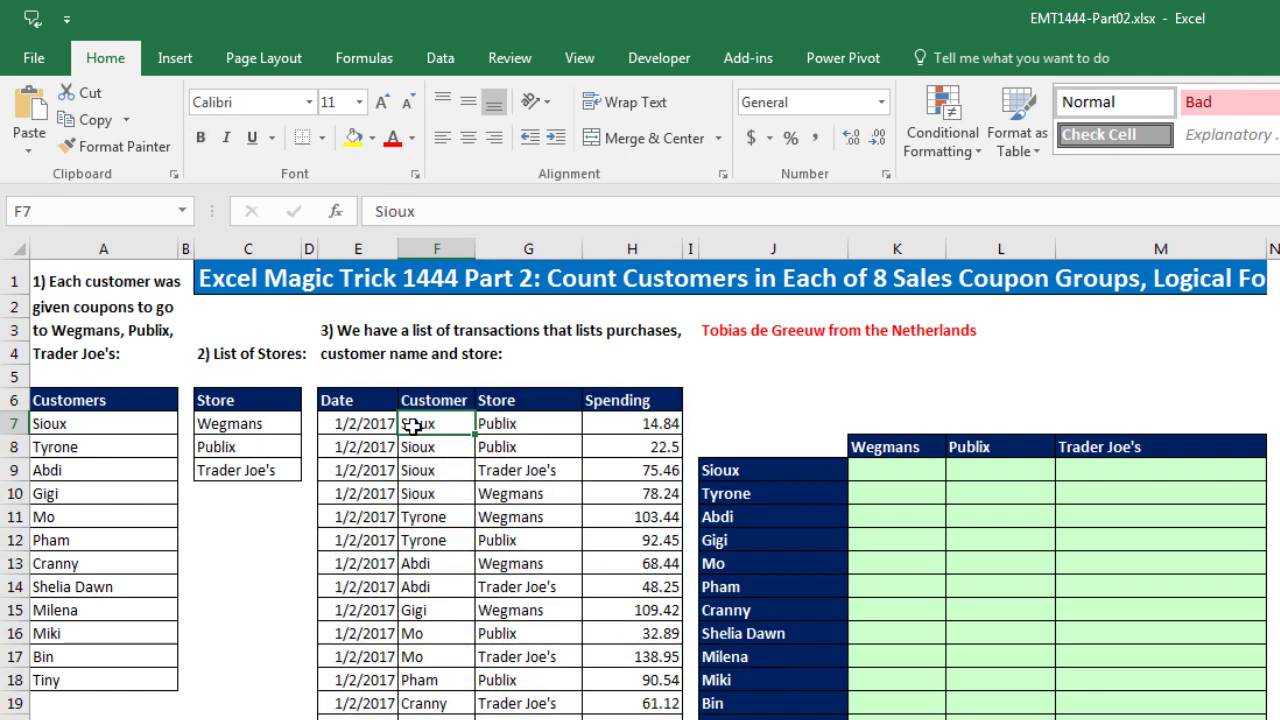
left_click(533, 427)
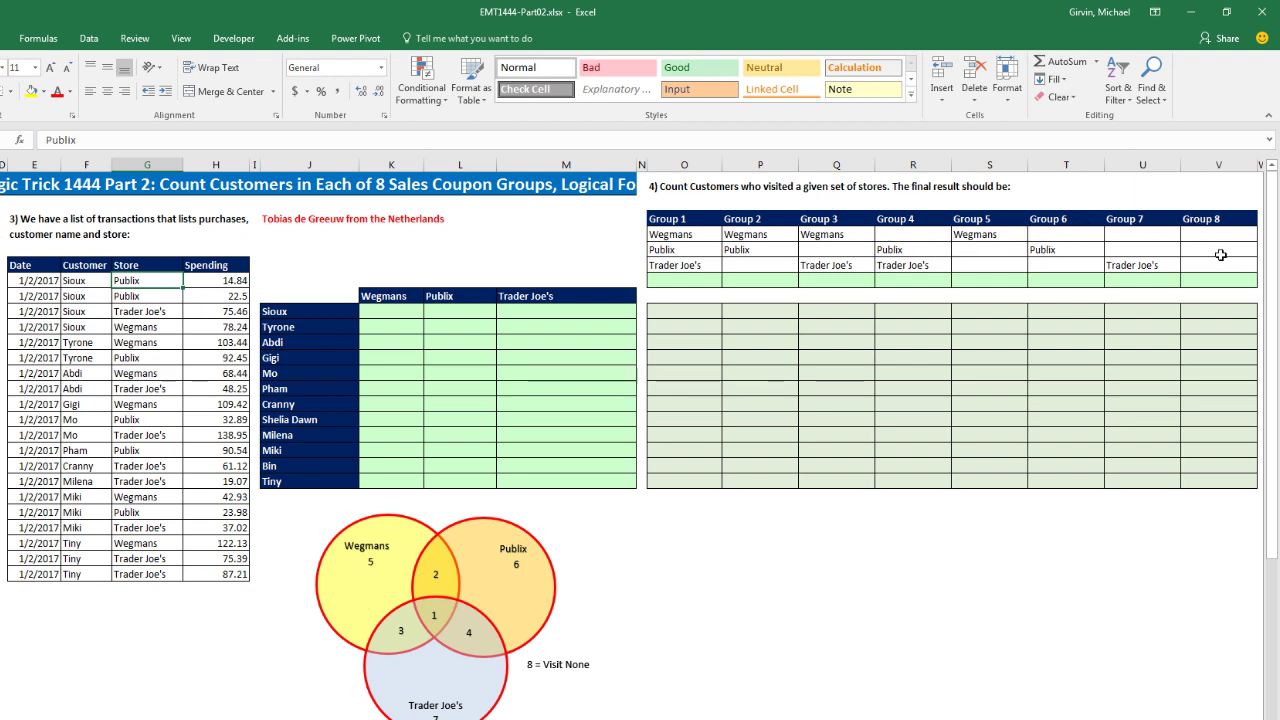
left_click(678, 279)
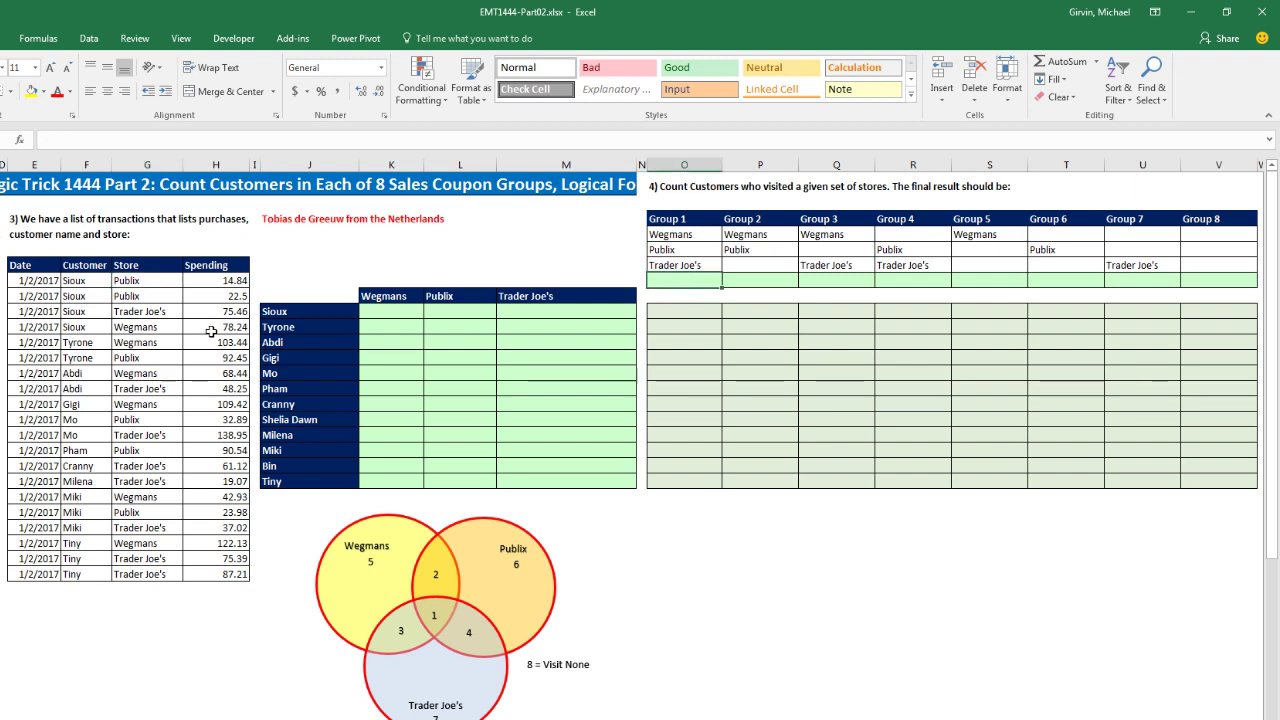
left_click(760, 280)
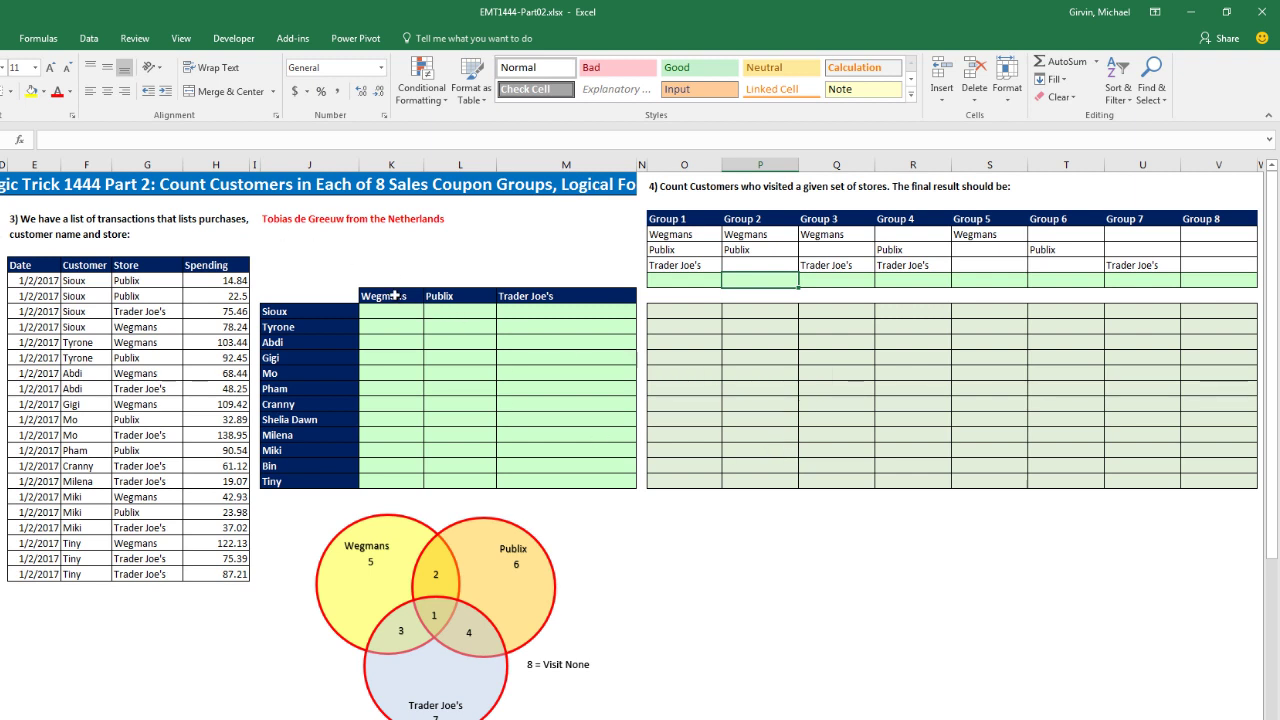
left_click(667, 309)
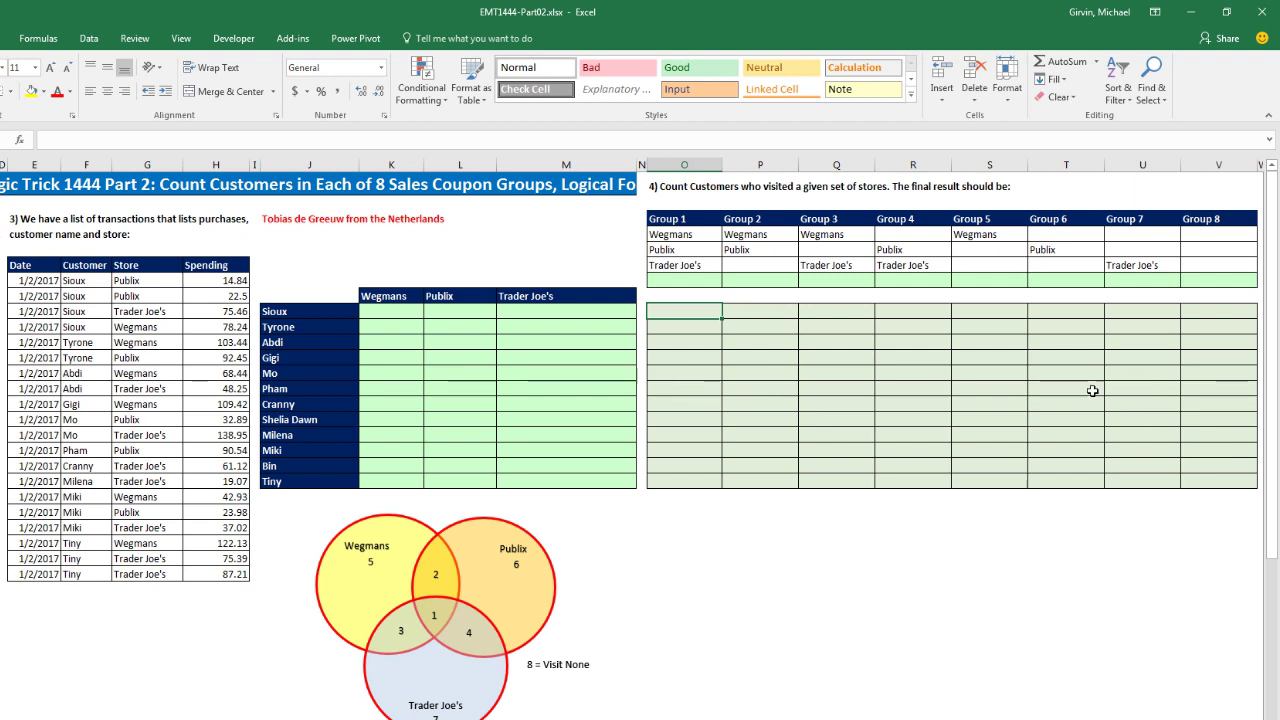
left_click(400, 318)
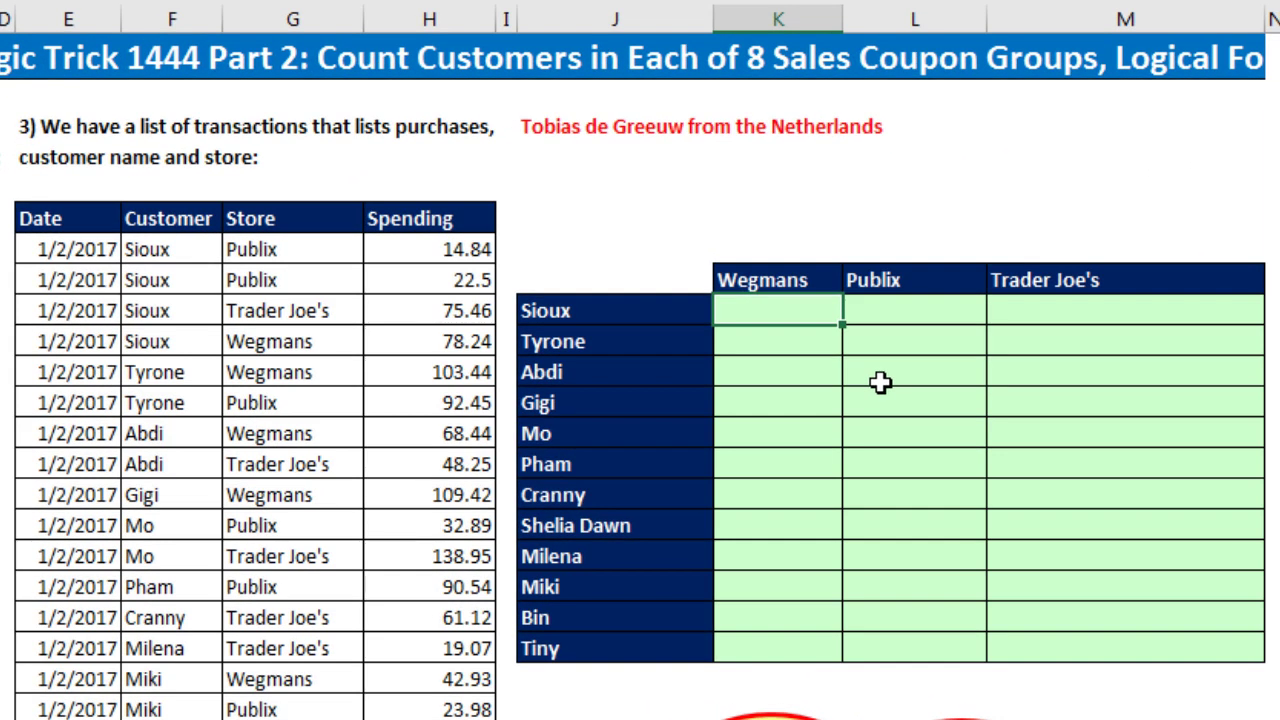
left_click(880, 382)
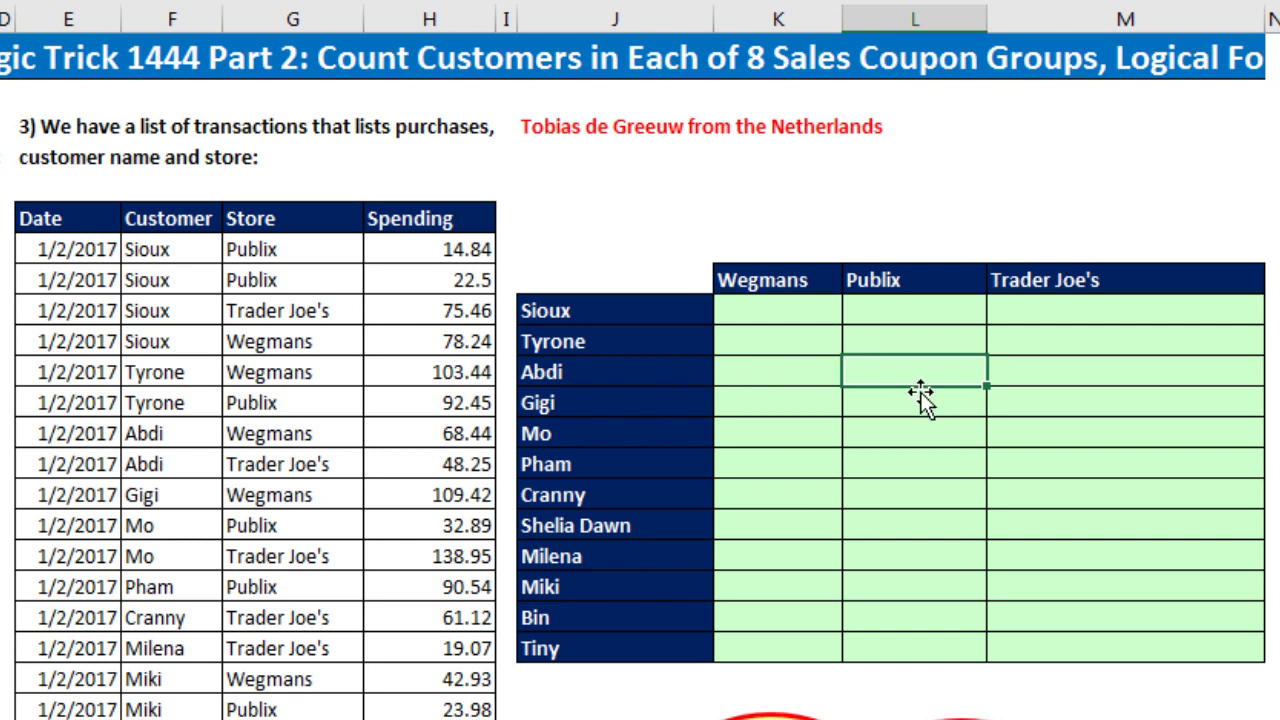
- In K9, start a COUNTIFS formula that matches the customer range $F$7:$F$26 against the customer in $J9
left_click(808, 310)
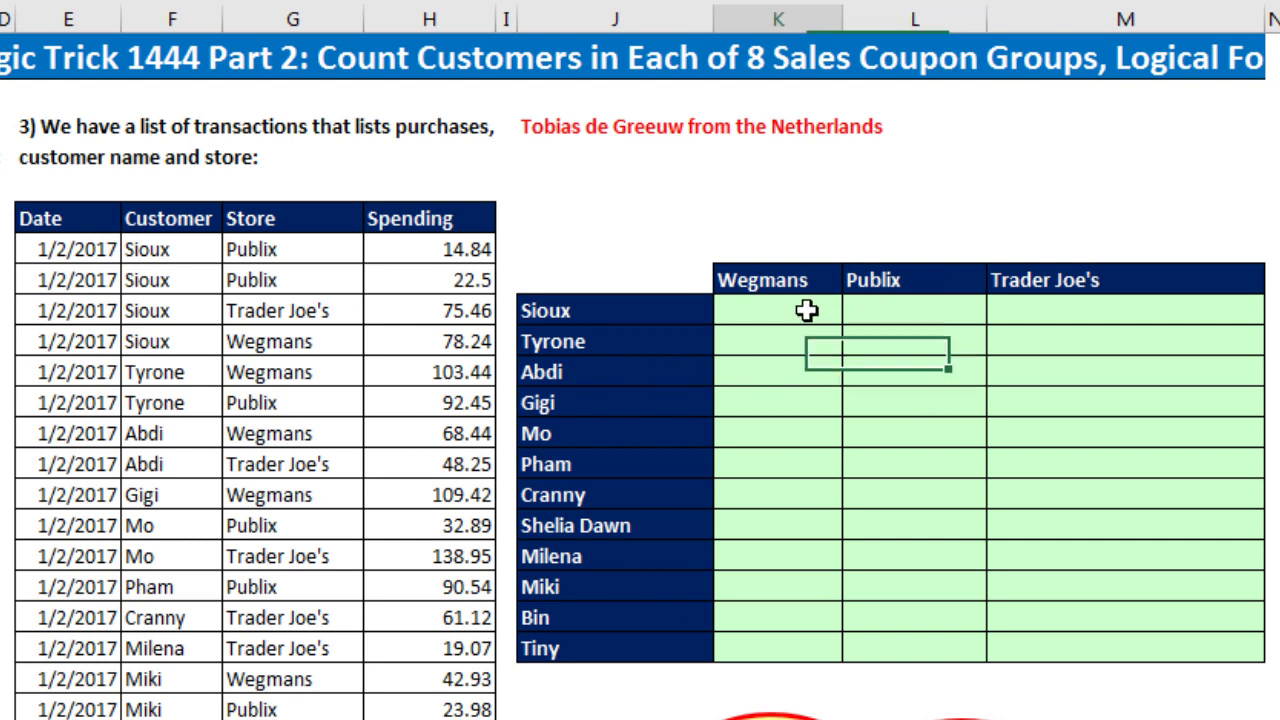
type("=co")
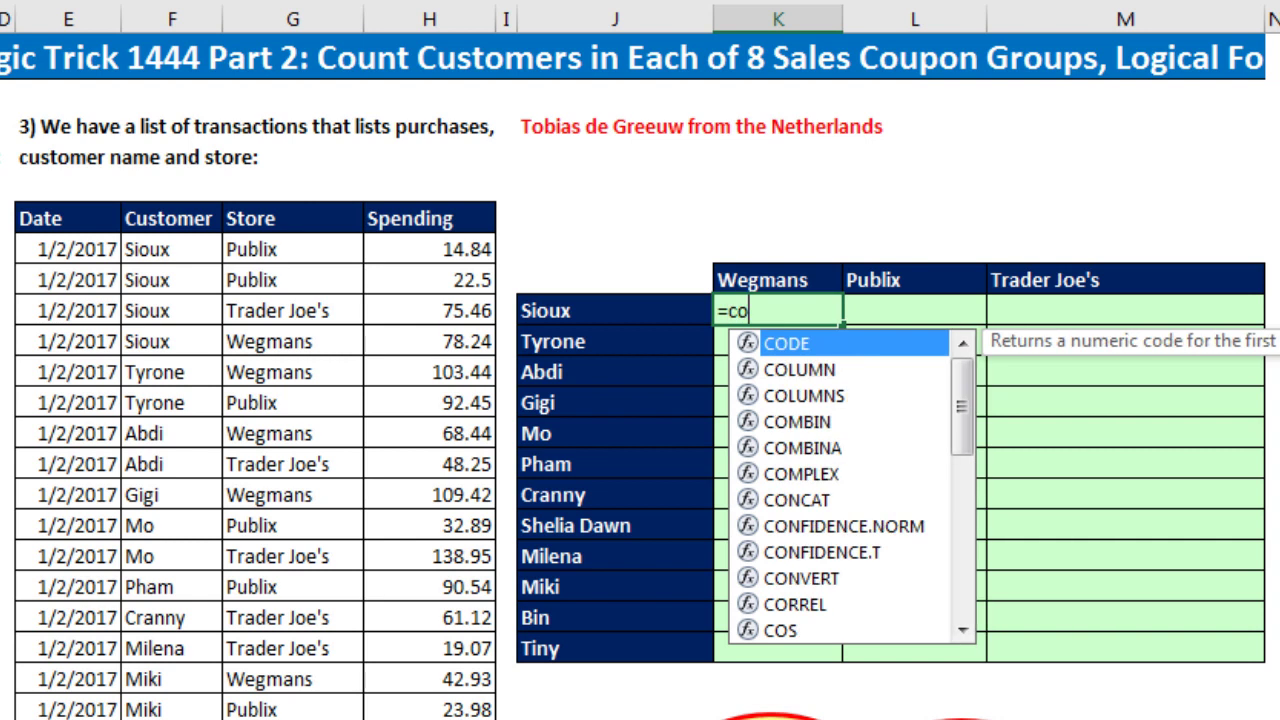
type("untifs")
key("Tab")
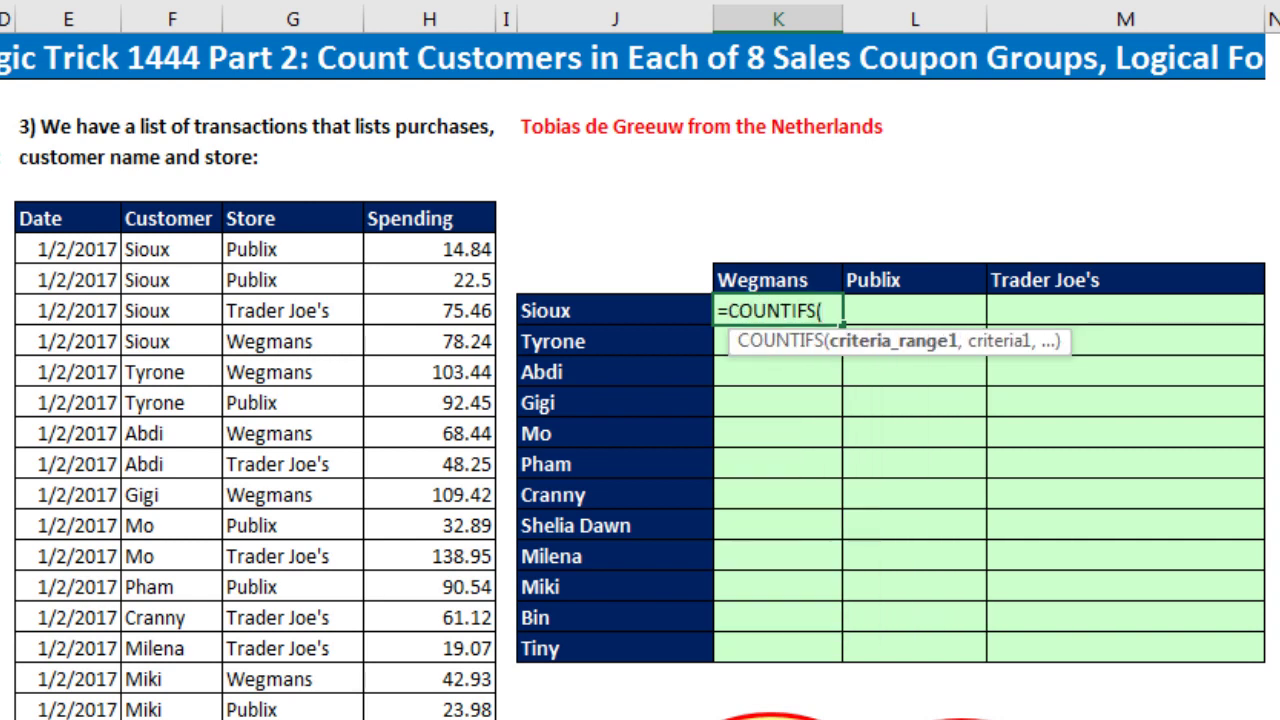
left_click_drag(137, 250, 150, 719)
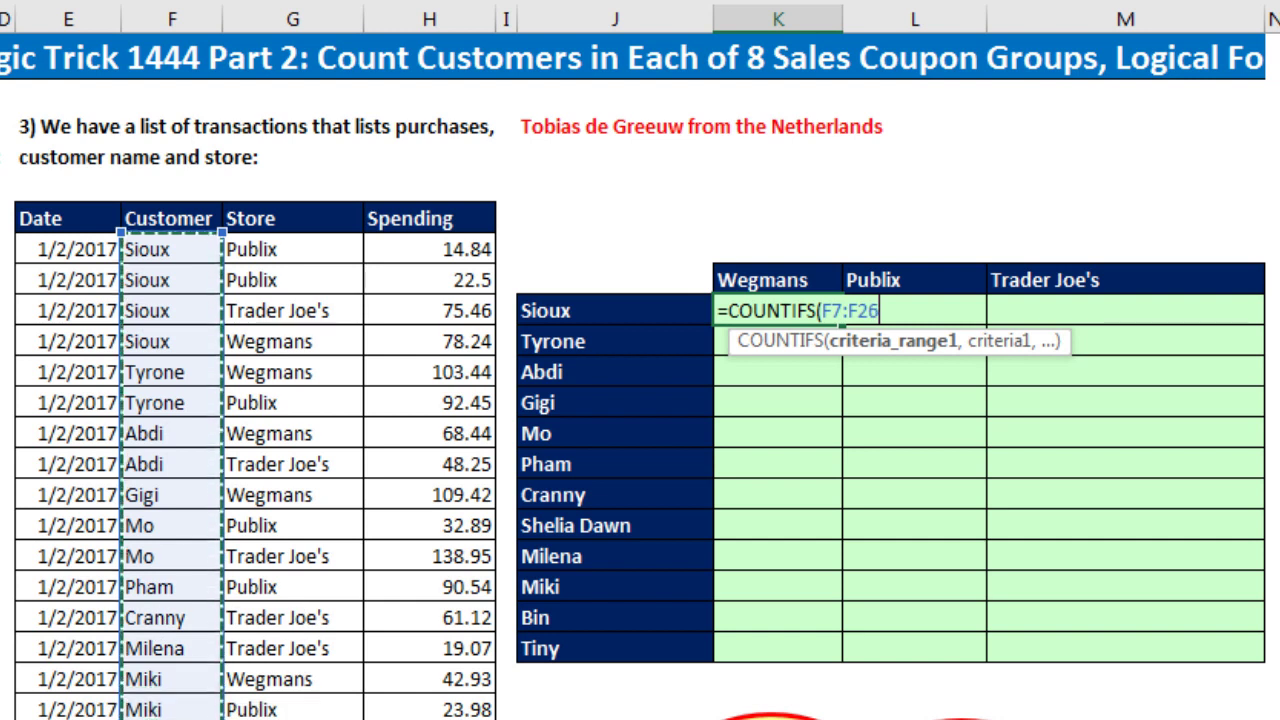
key("F4")
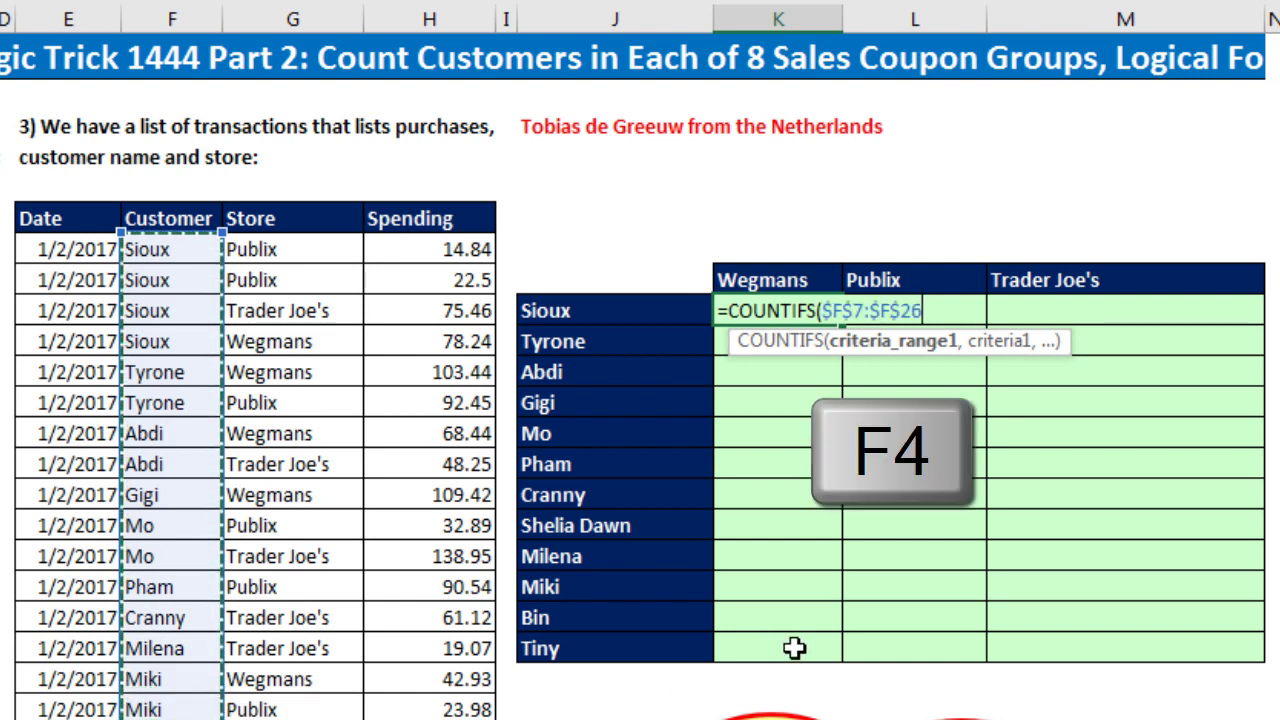
type(",")
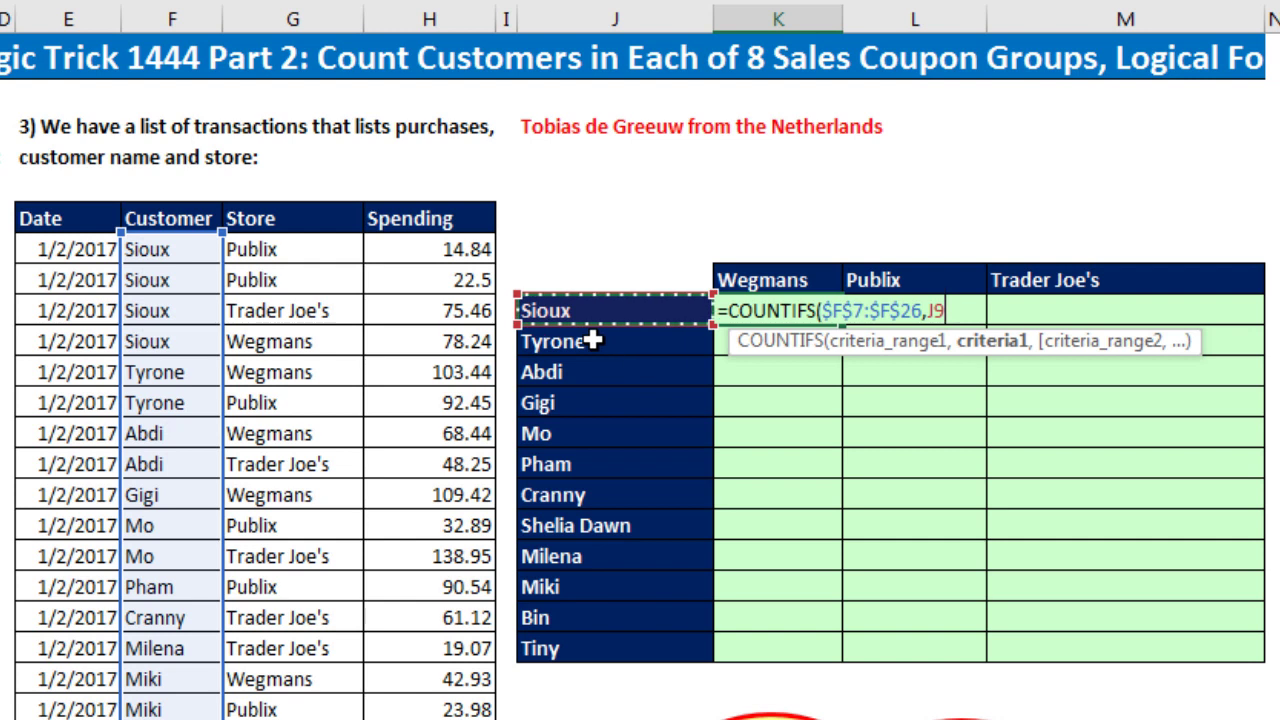
key("F4")
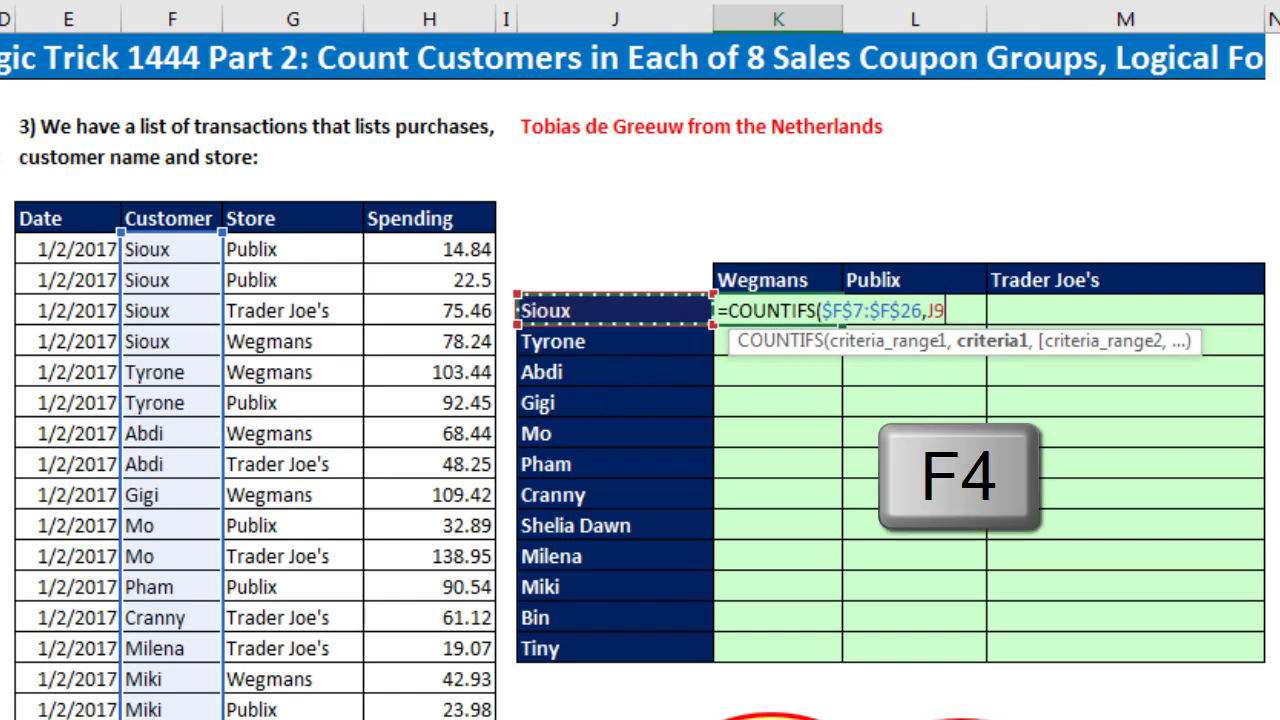
key("F4")
key("F4")
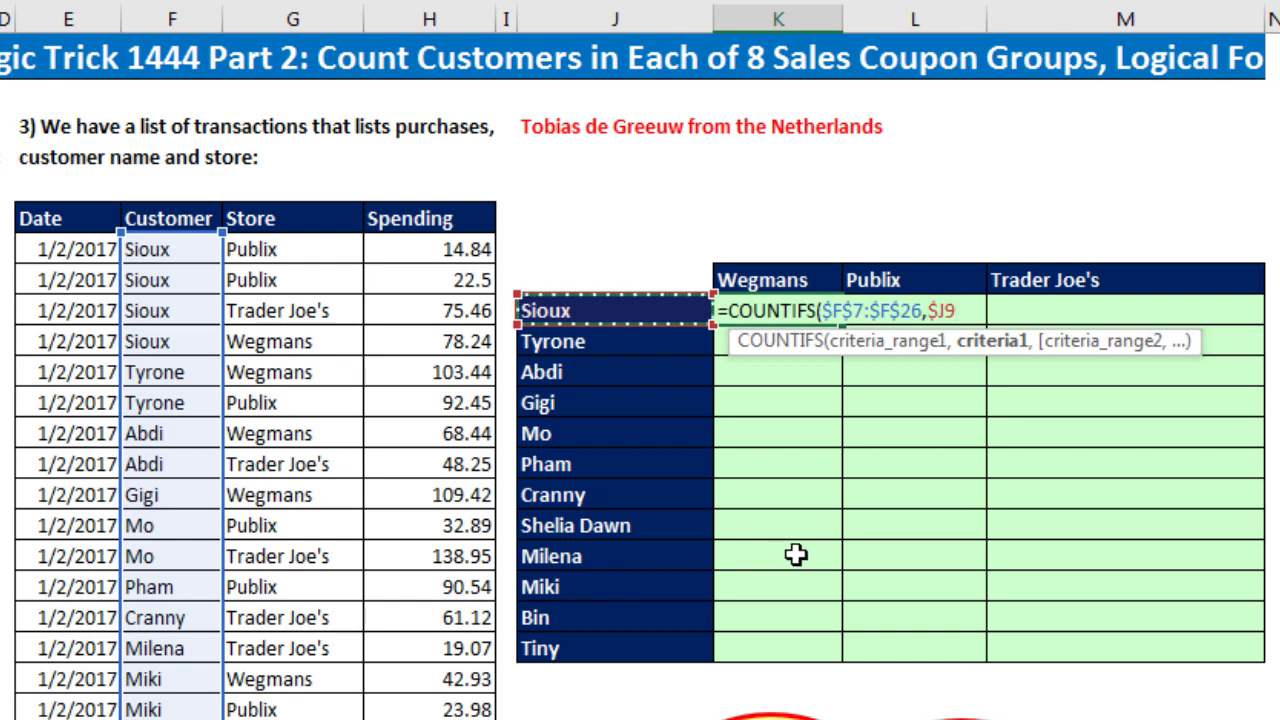
- Add the store range $G$7:$G$26 with criterion K$8 to the COUNTIFS formula and enter it in K9
type(",")
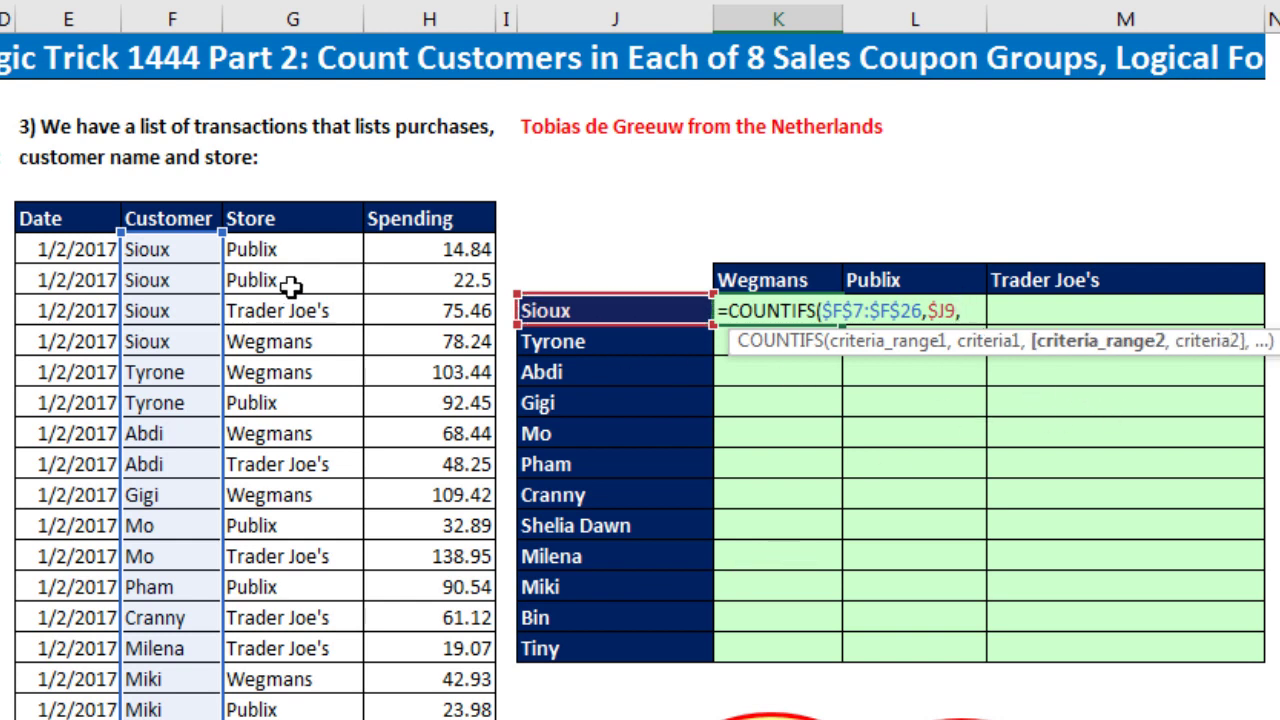
left_click_drag(273, 250, 286, 719)
key("F4")
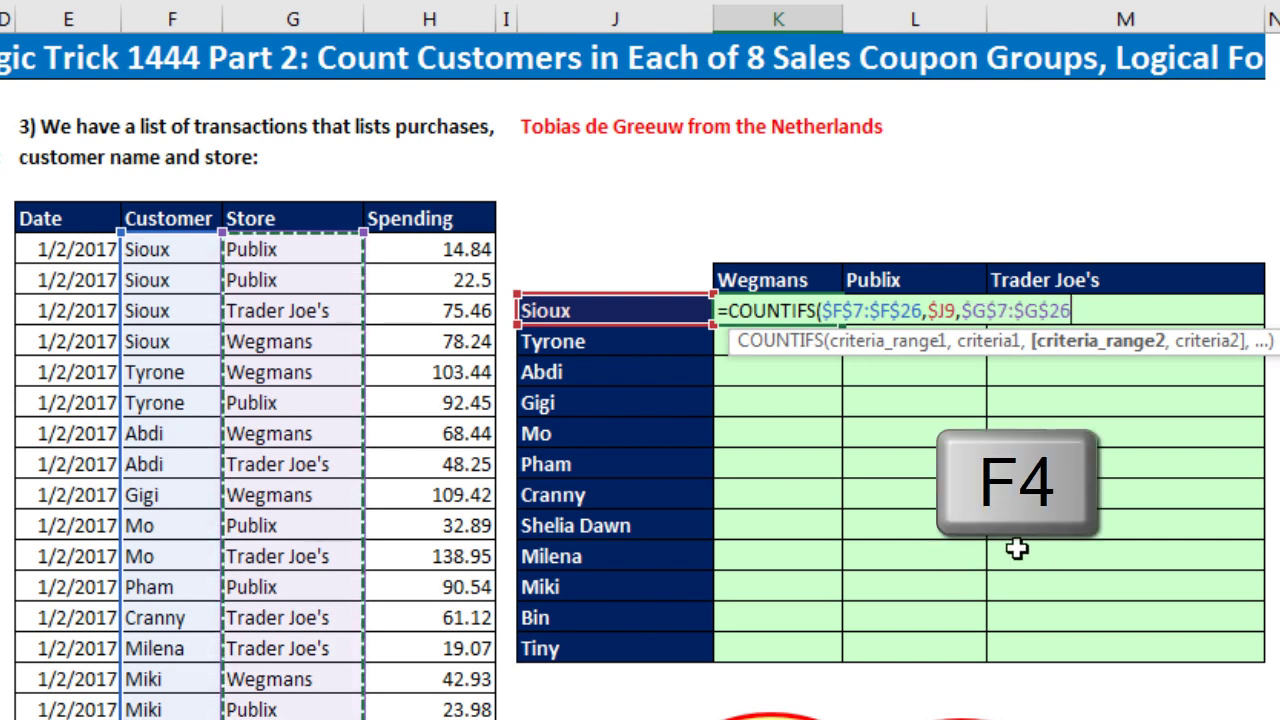
type(",")
left_click(790, 284)
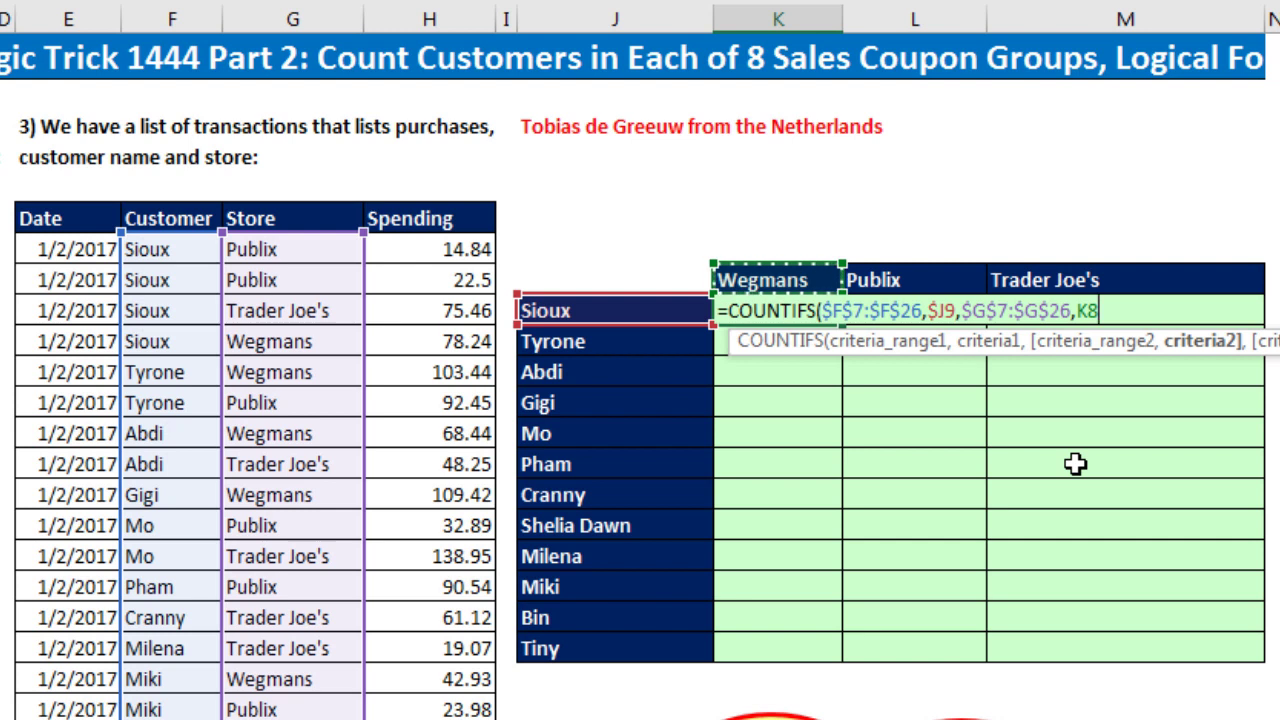
key("F4")
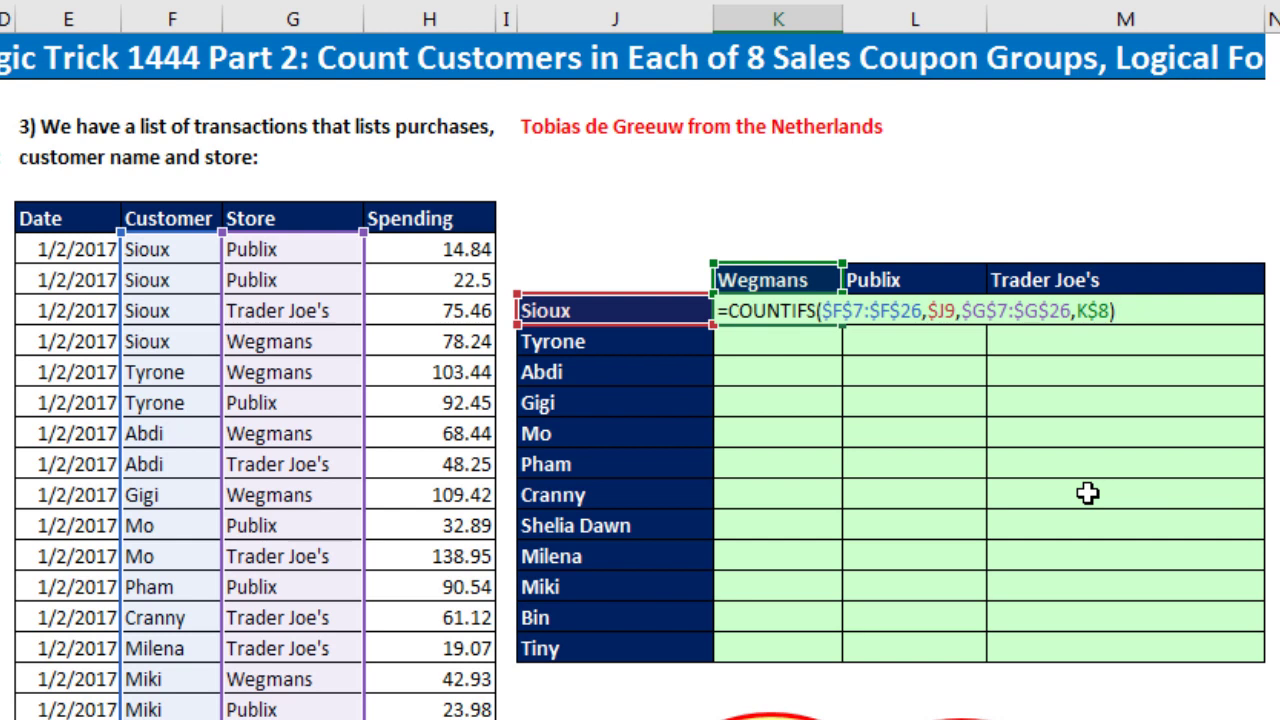
key("ctrl+Return")
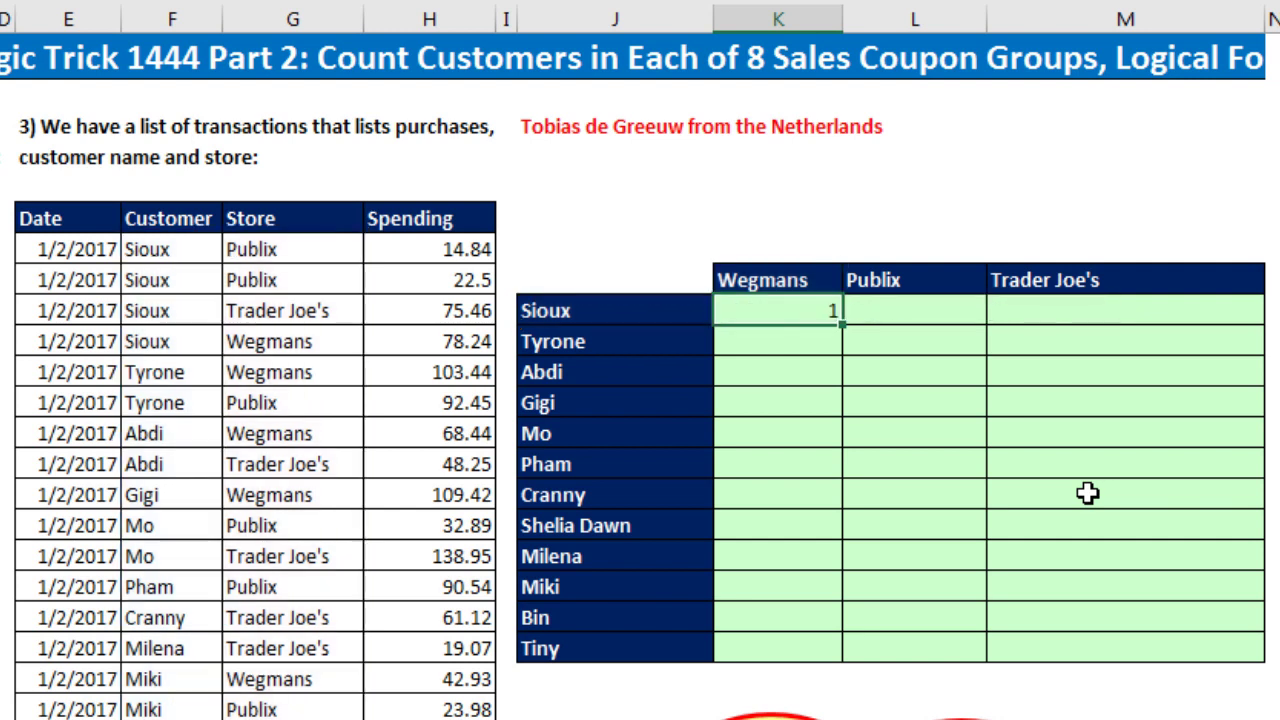
- Copy the COUNTIFS formula across K9:M9 and down to the last customer row, and check the counts
left_click_drag(844, 326, 1260, 331)
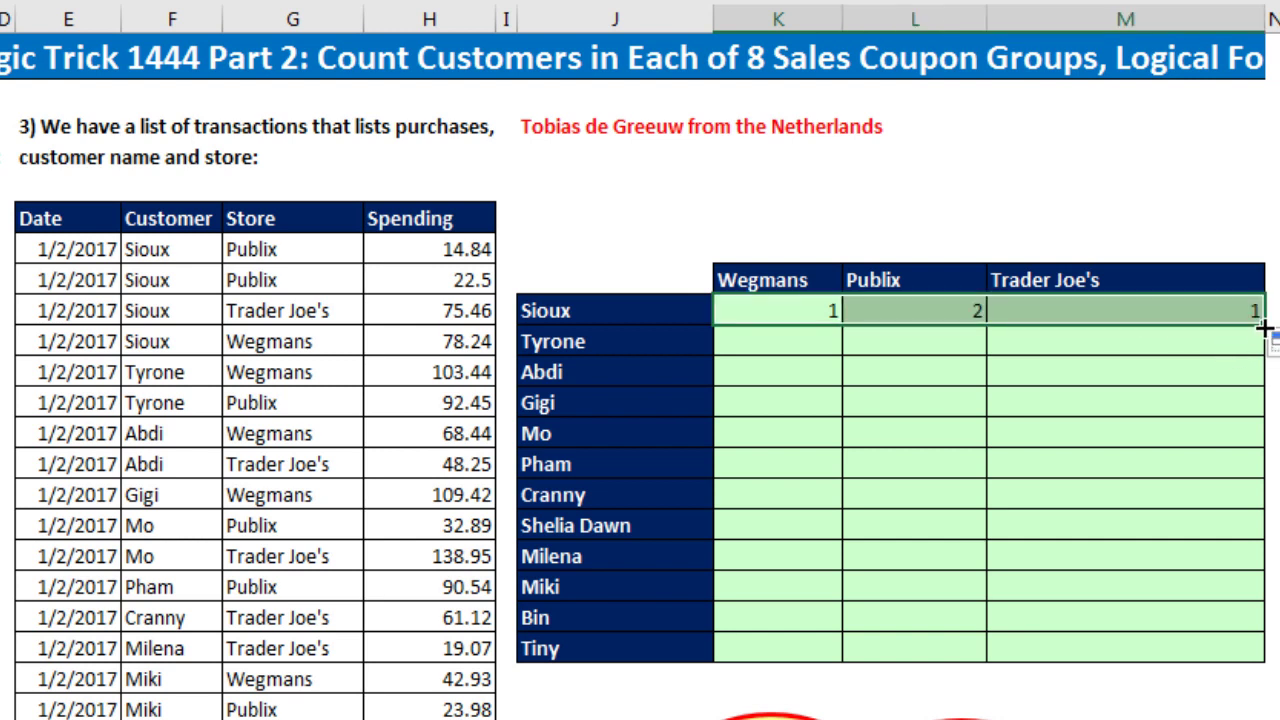
double_click(1263, 325)
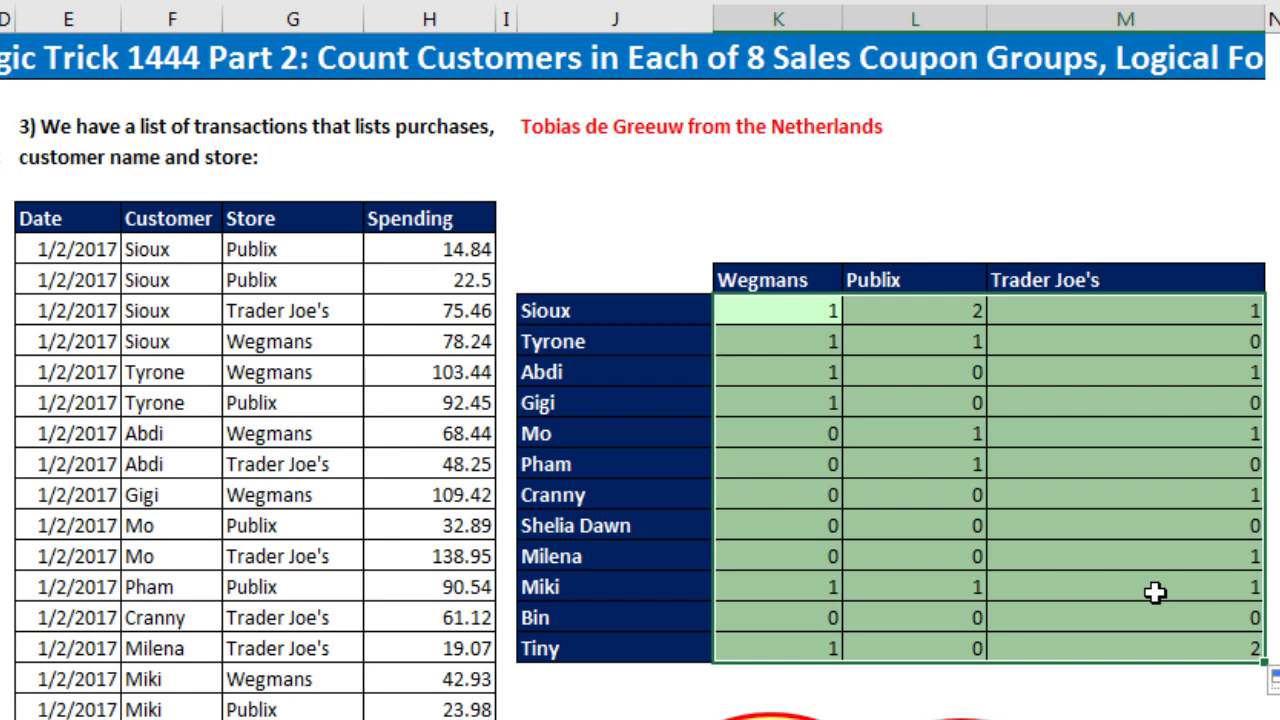
left_click(957, 309)
left_click(963, 341)
left_click(965, 376)
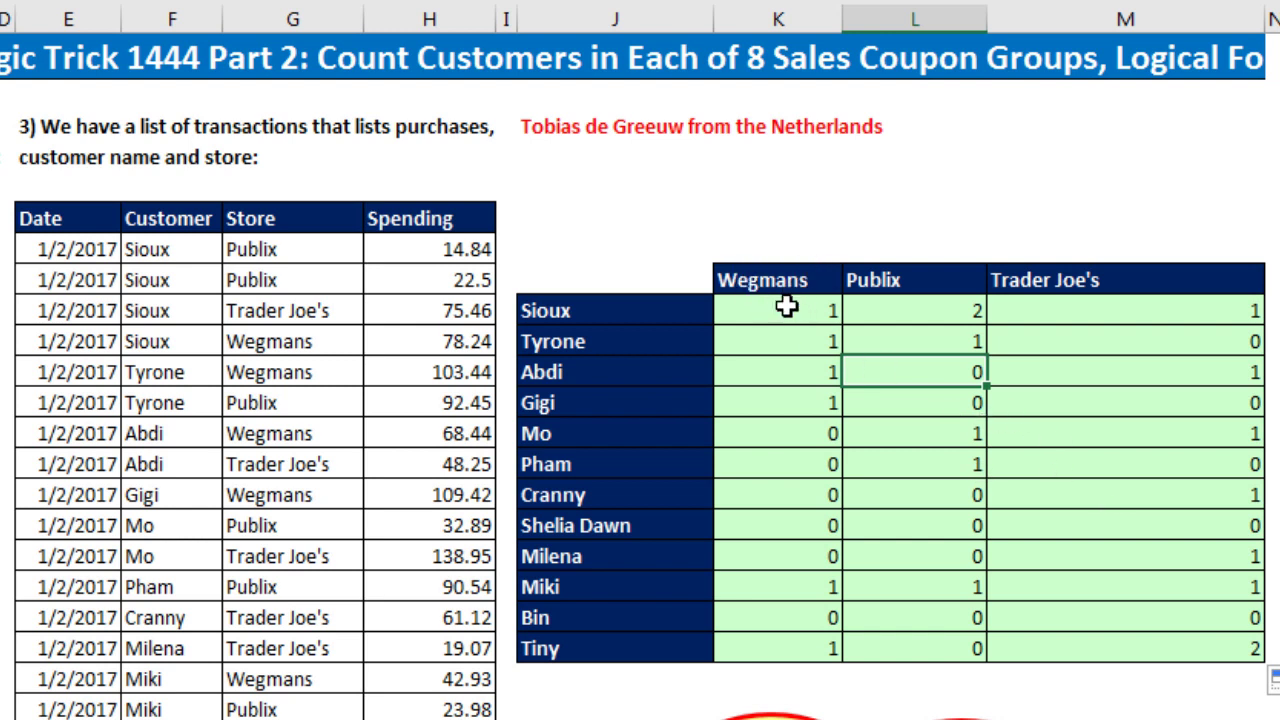
left_click_drag(768, 313, 1131, 305)
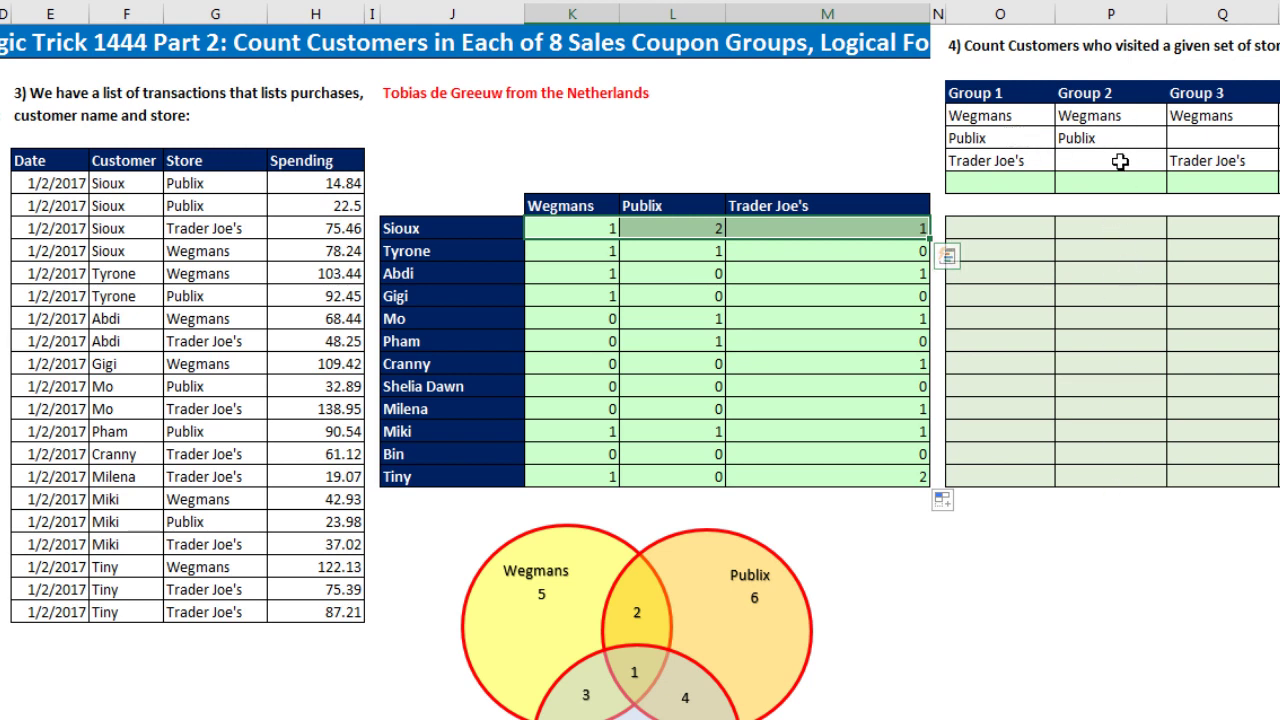
- Wrap the COUNTIFS formula in K9 in an IF function, using the count as the logical test
left_click(583, 229)
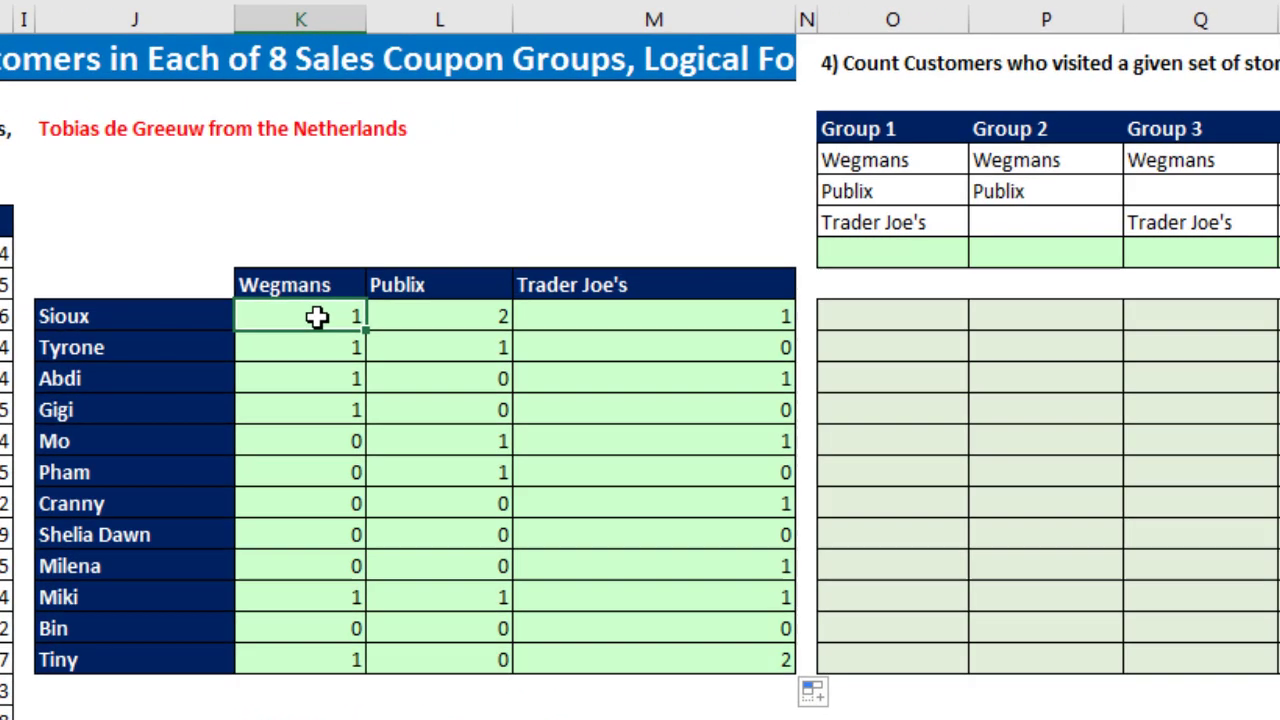
key("F2")
left_click(229, 322)
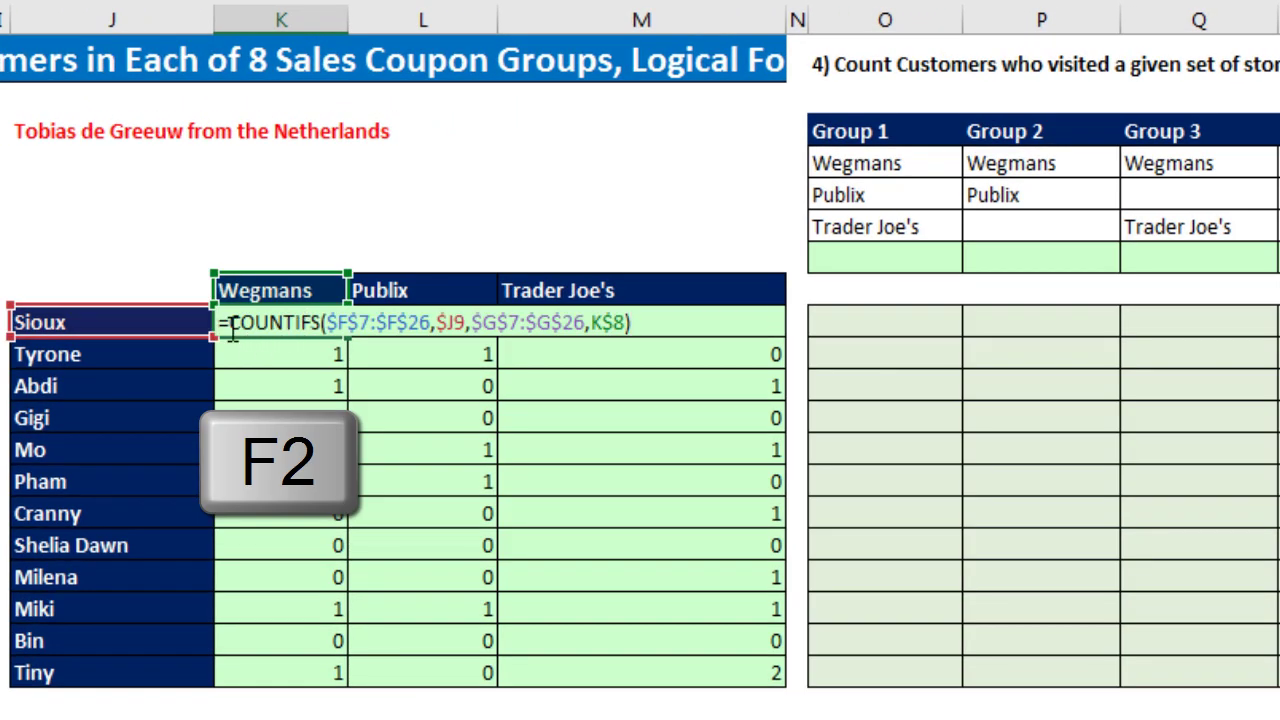
type("if")
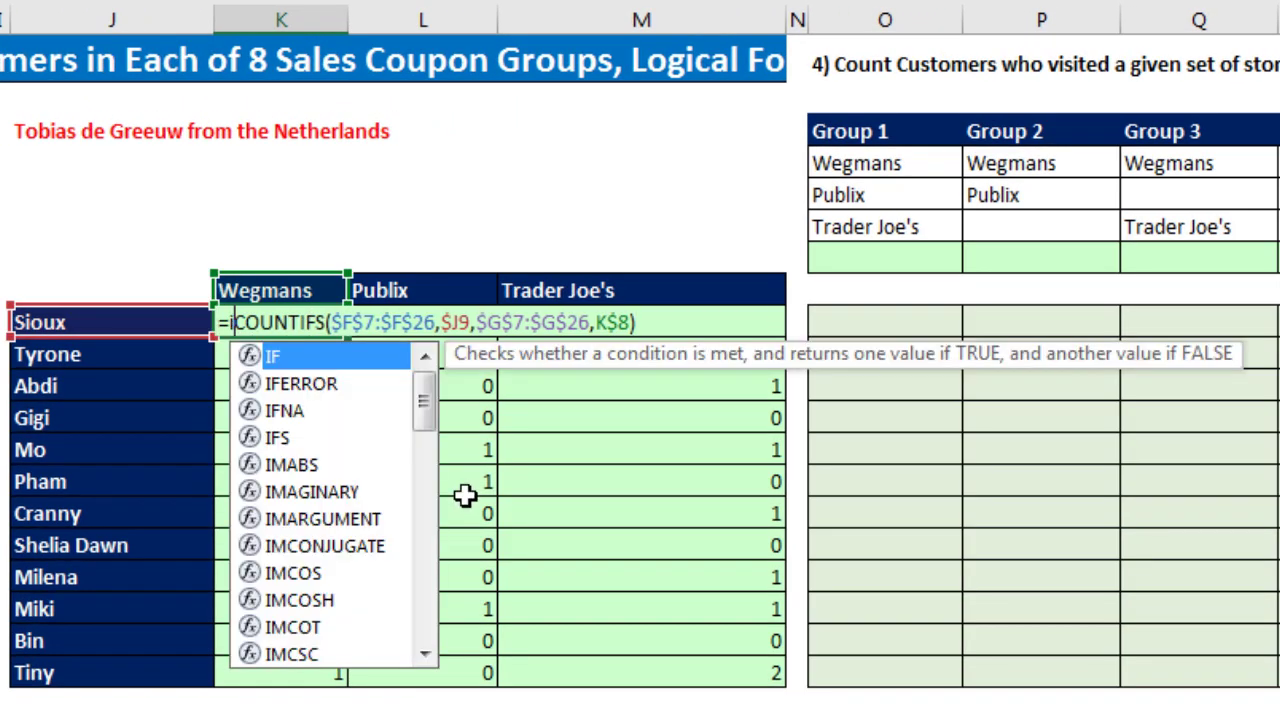
key("Tab")
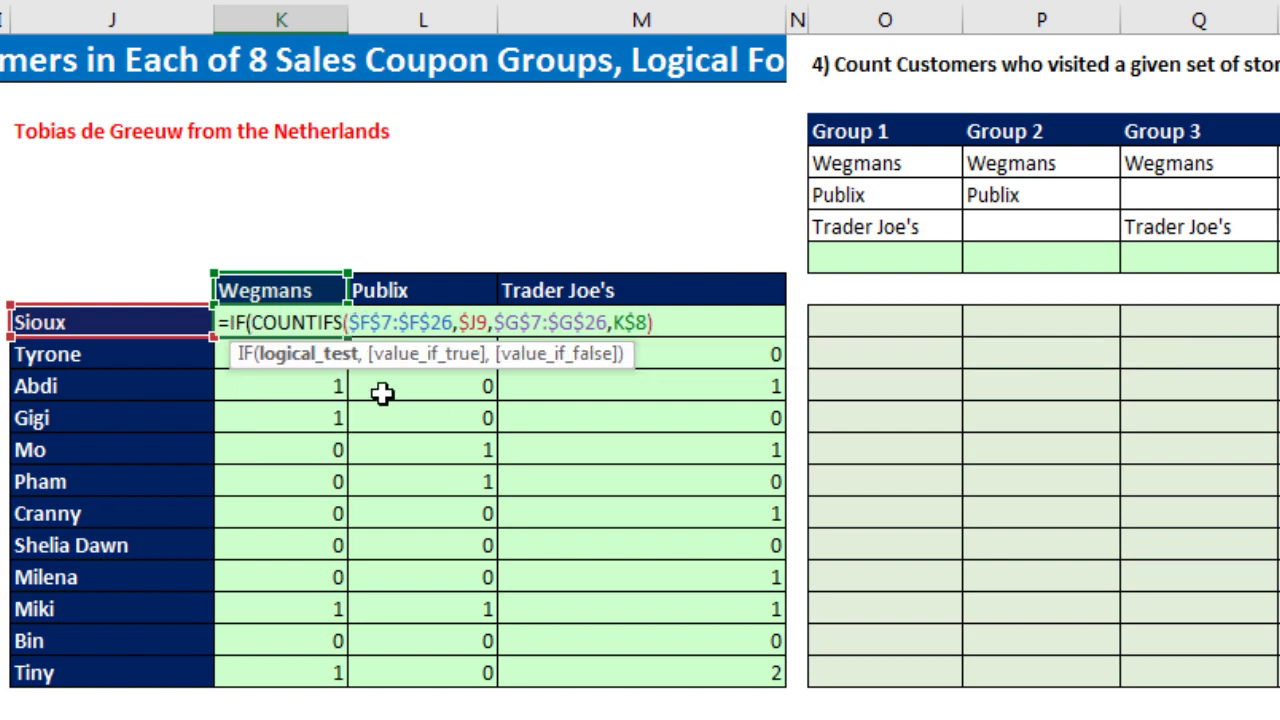
left_click(671, 328)
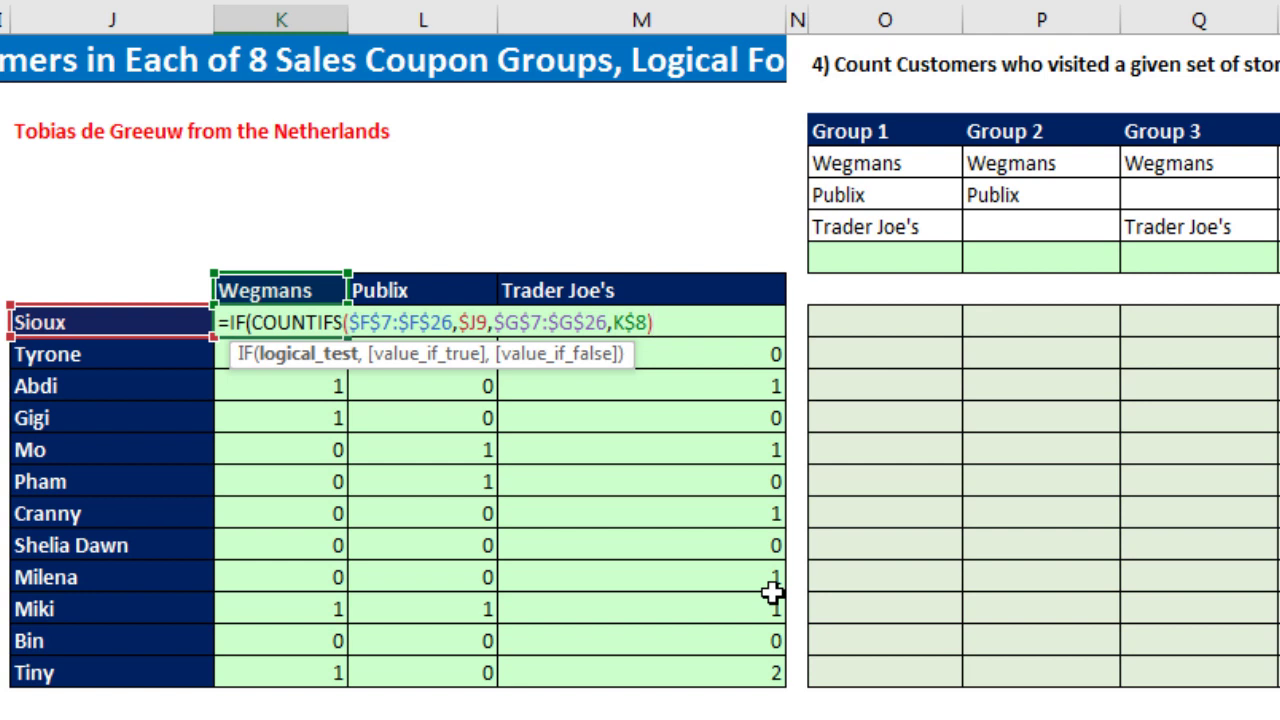
type(",")
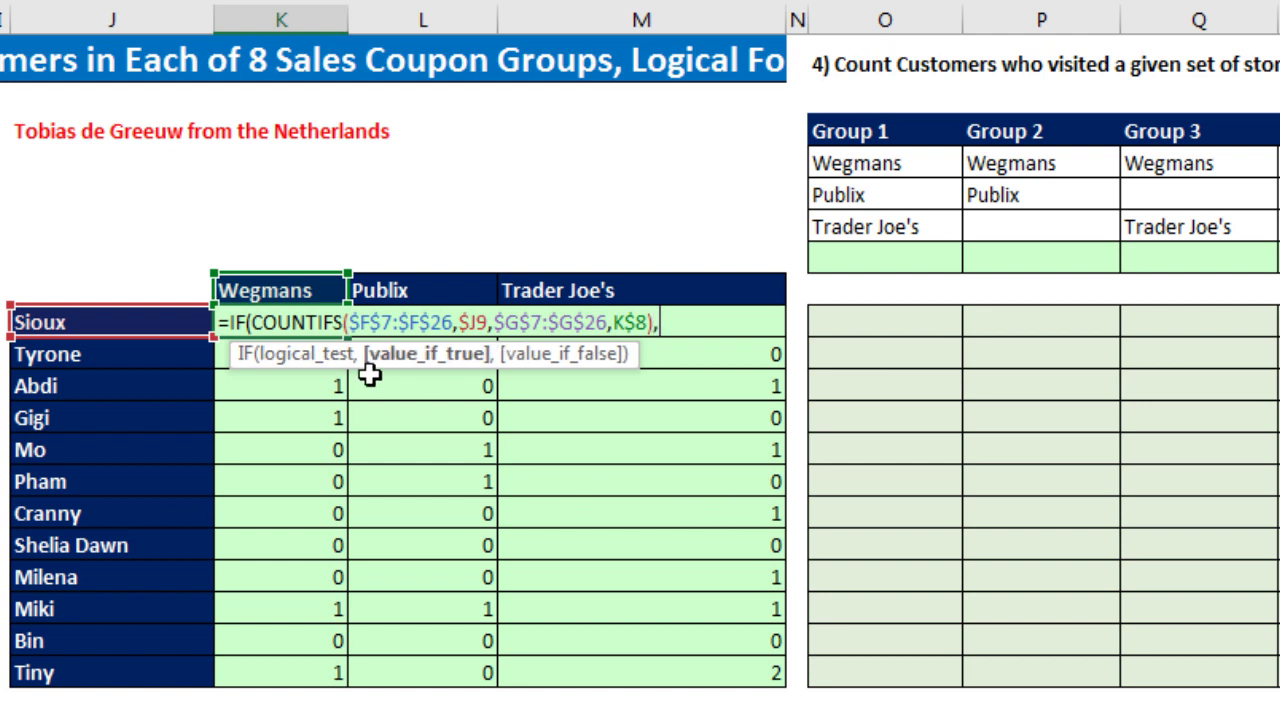
- Complete the IF formula in K9 with K$8 if true and "" if false, and copy it across and down through K9:M20
left_click(285, 288)
key("F4")
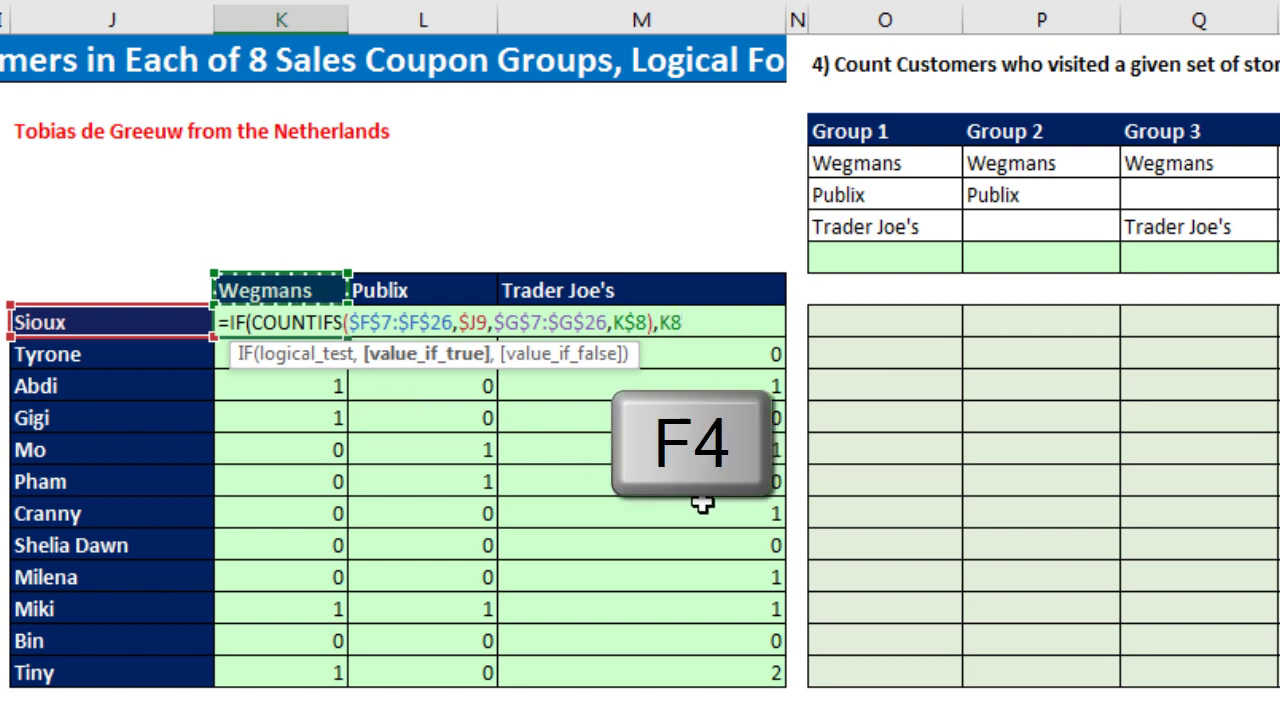
key("F4")
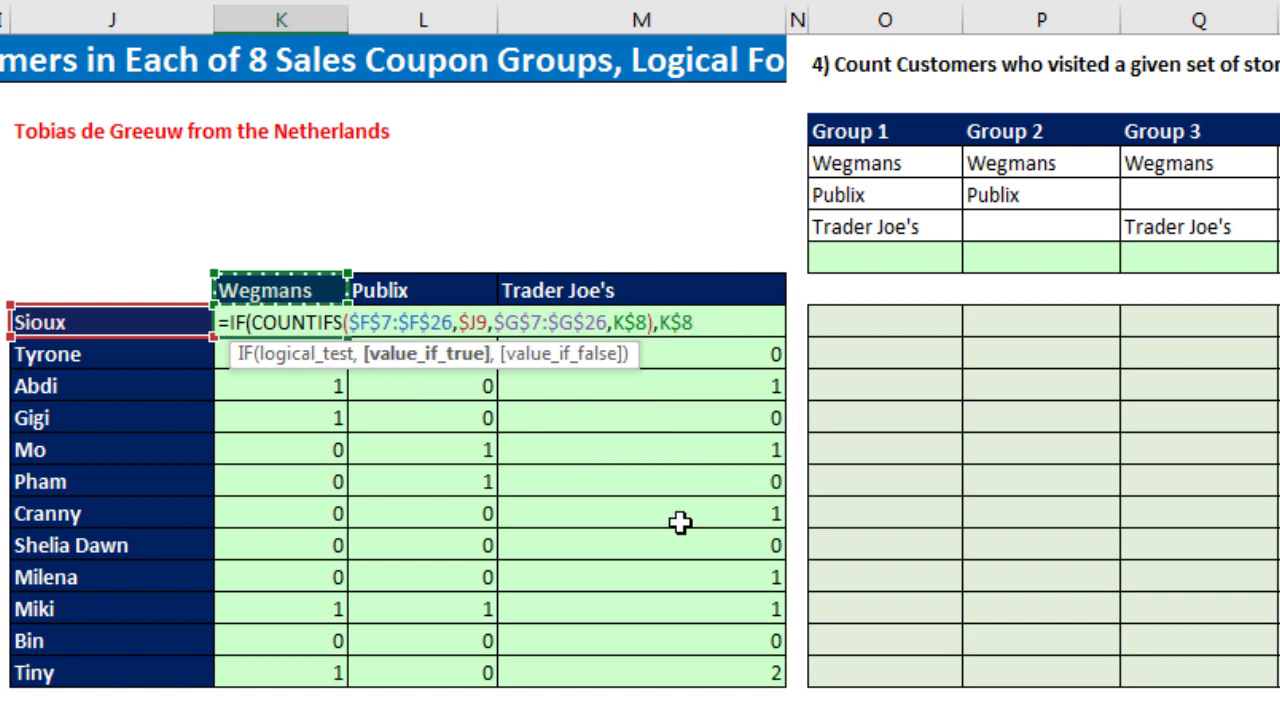
type(",")
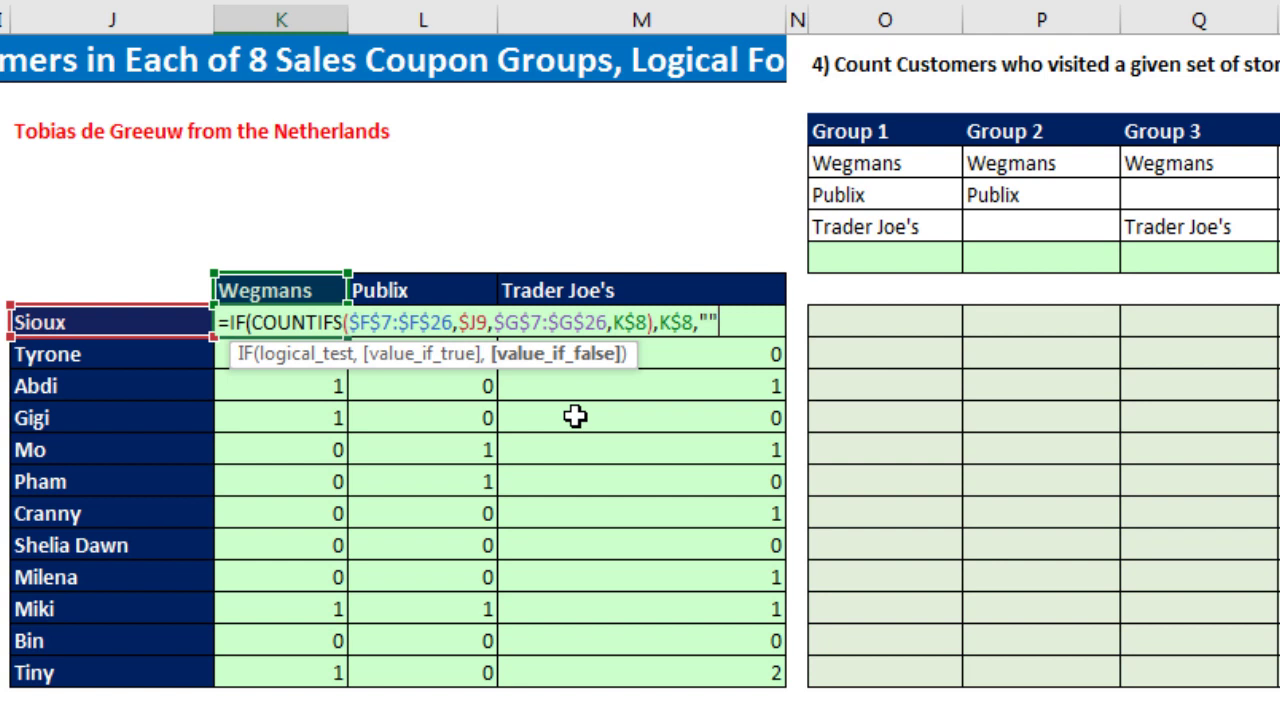
key("ctrl+Return")
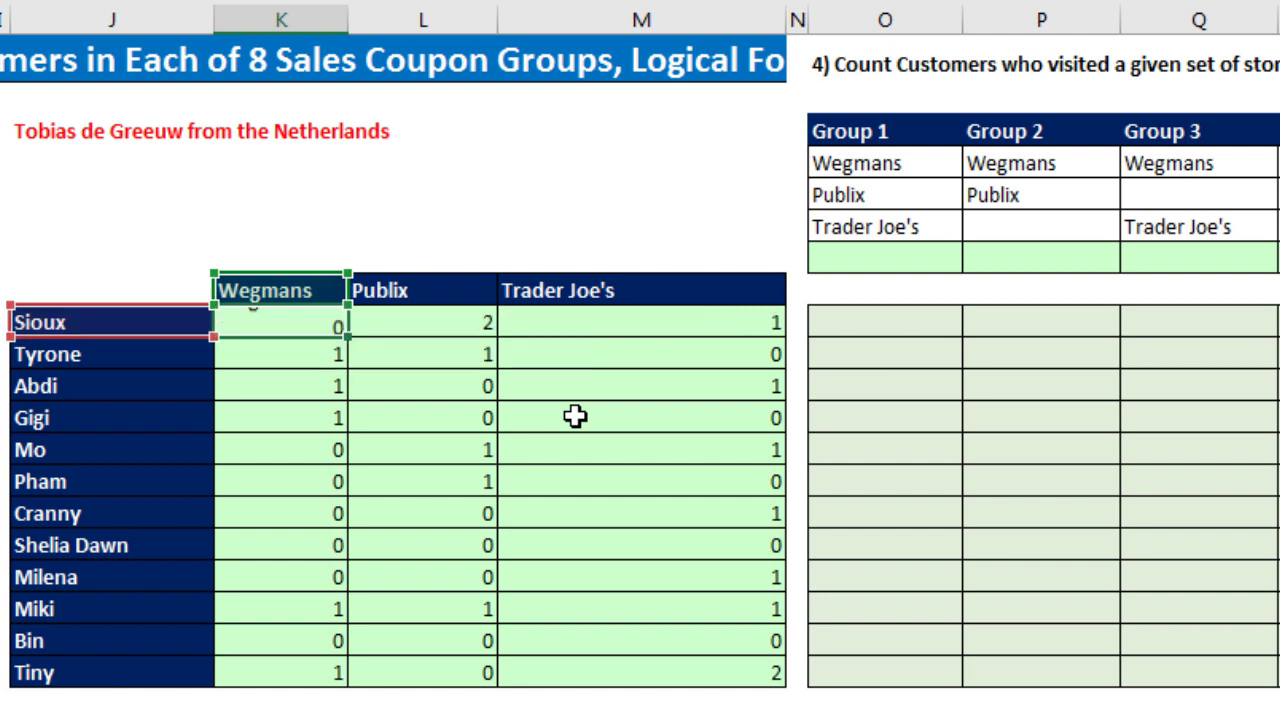
left_click_drag(370, 343, 785, 334)
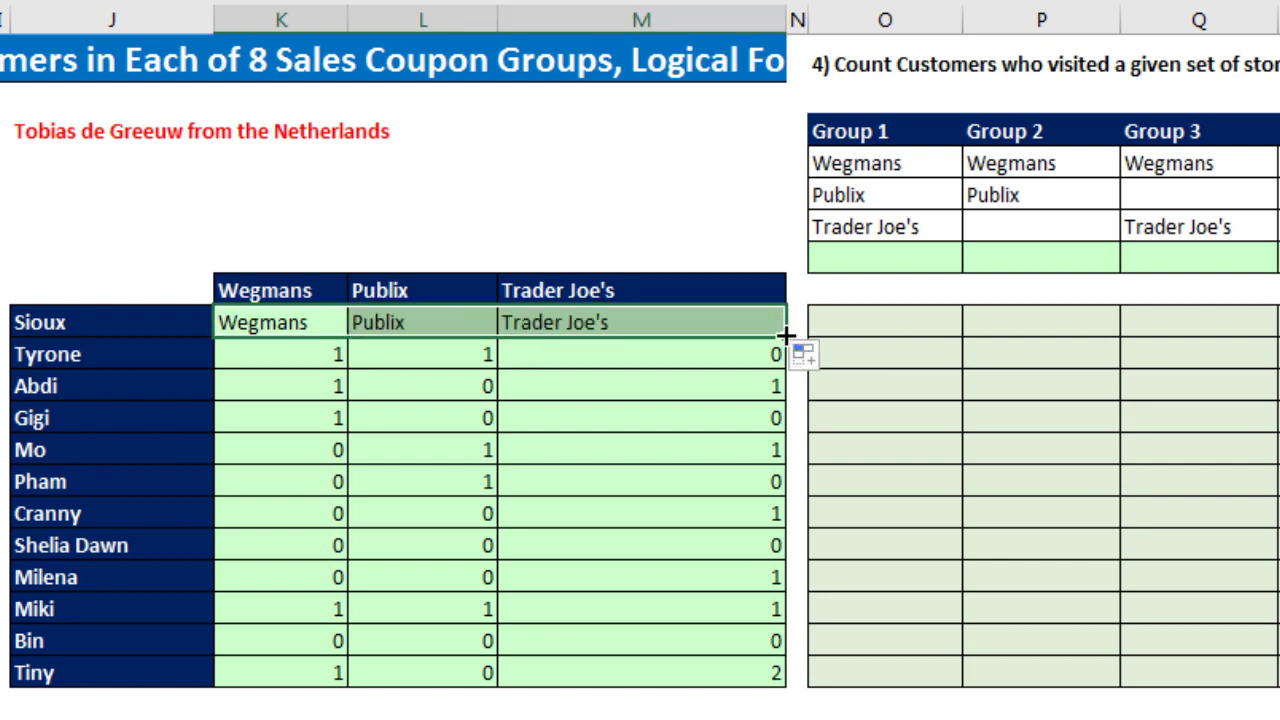
double_click(785, 336)
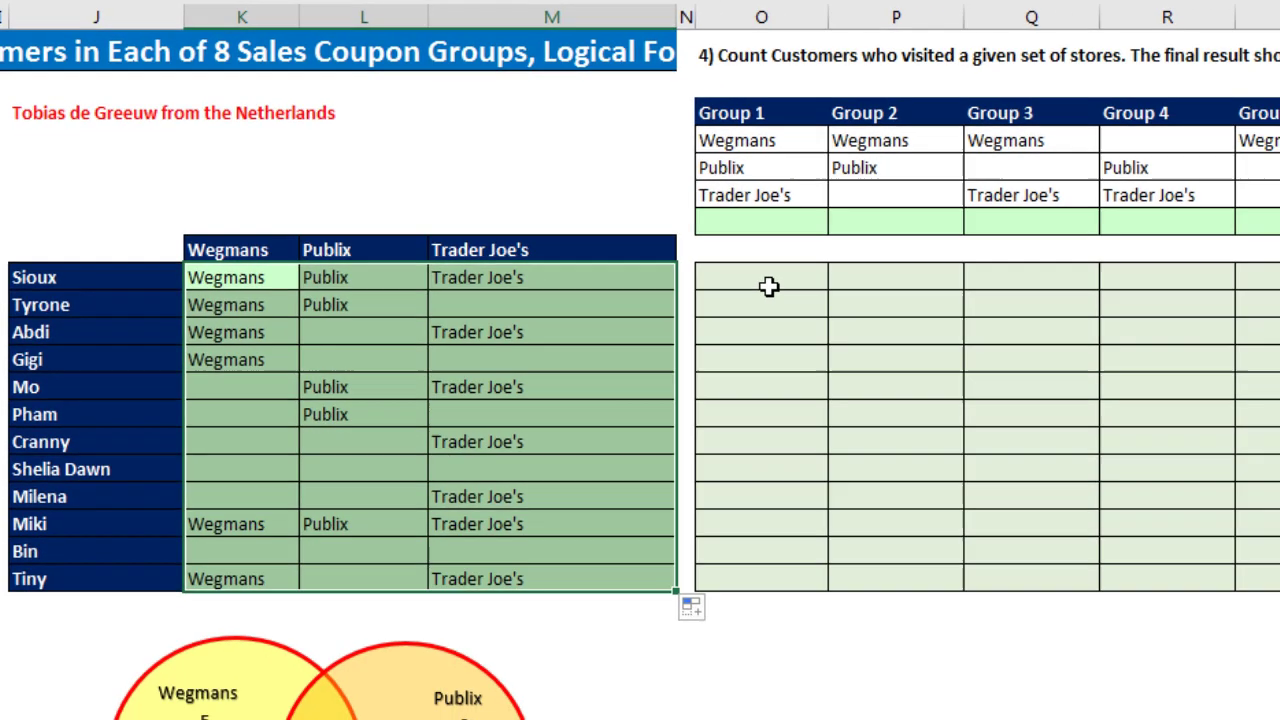
- Start a comparison formula in O9 with the first customer's store row referenced as $K9:$M9, followed by an equals sign
left_click(879, 326)
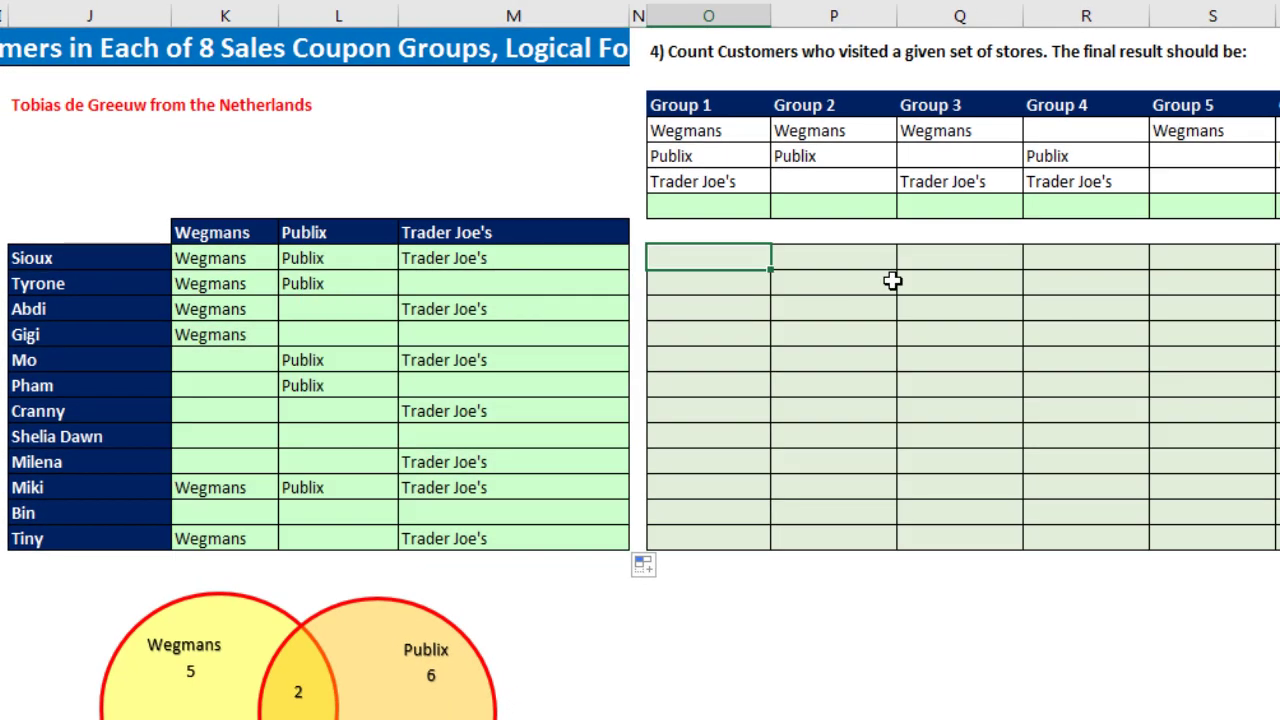
left_click(990, 256)
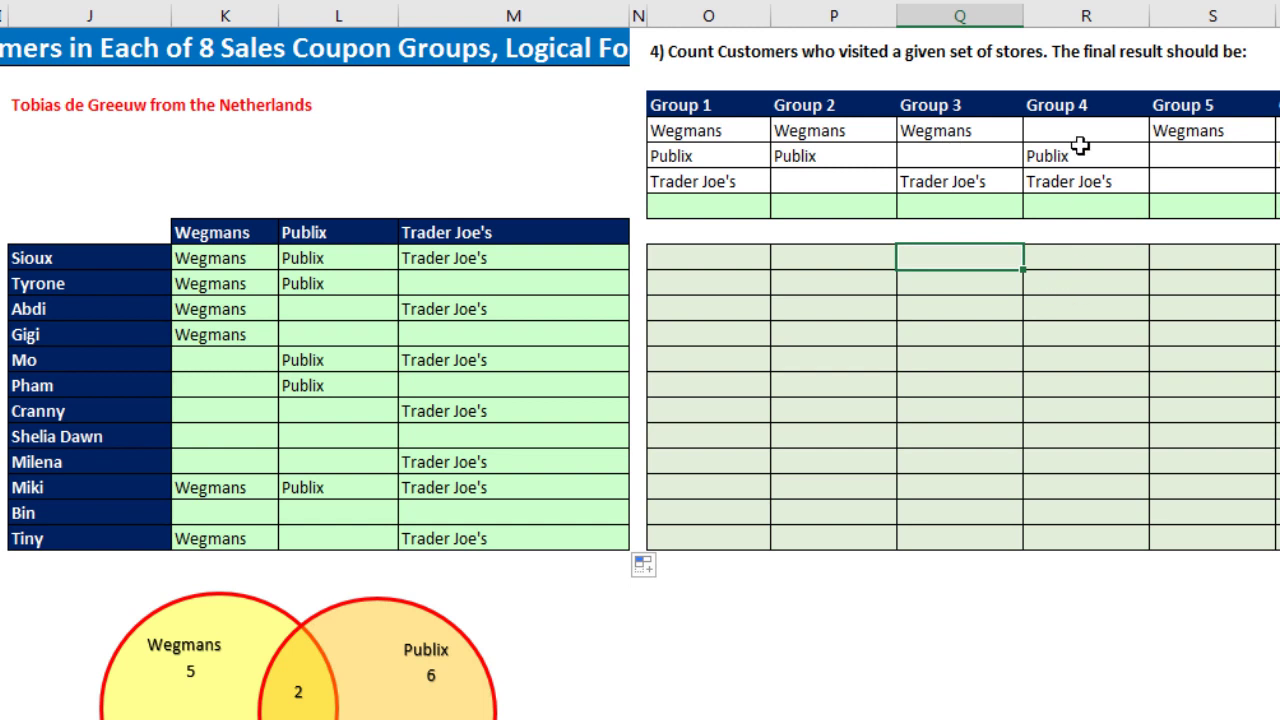
left_click(748, 259)
type("=")
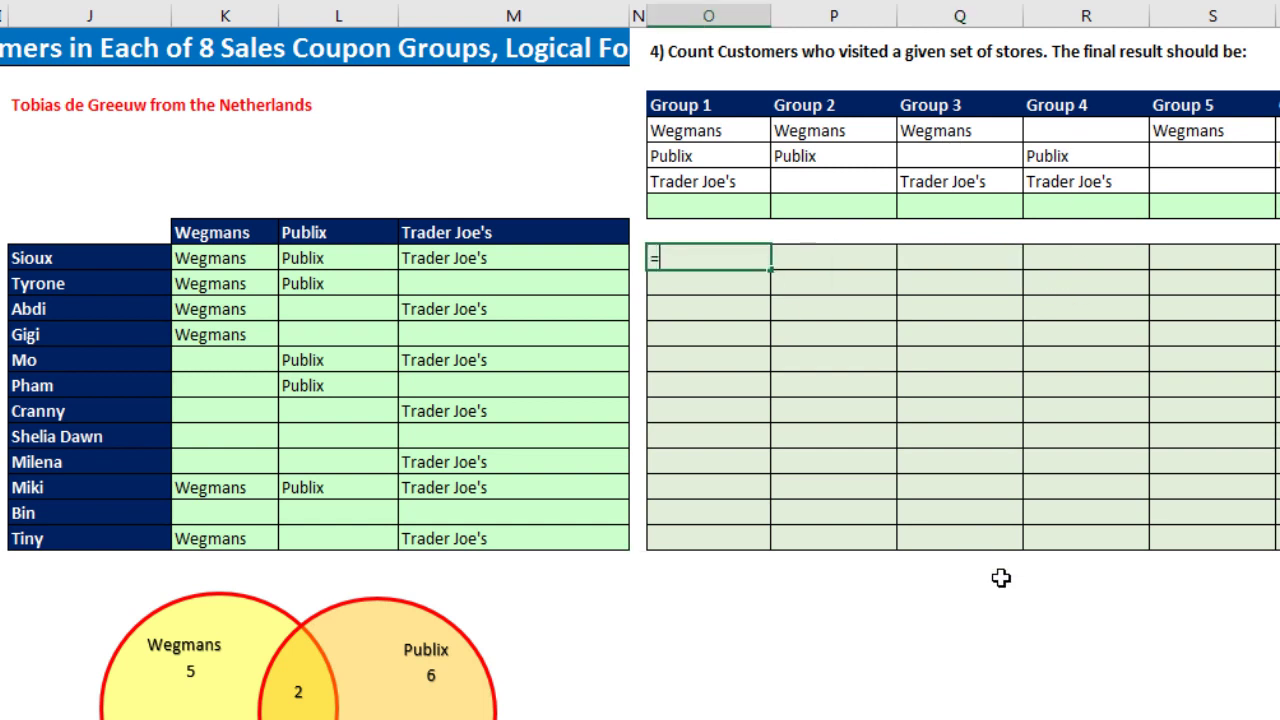
left_click_drag(279, 260, 474, 262)
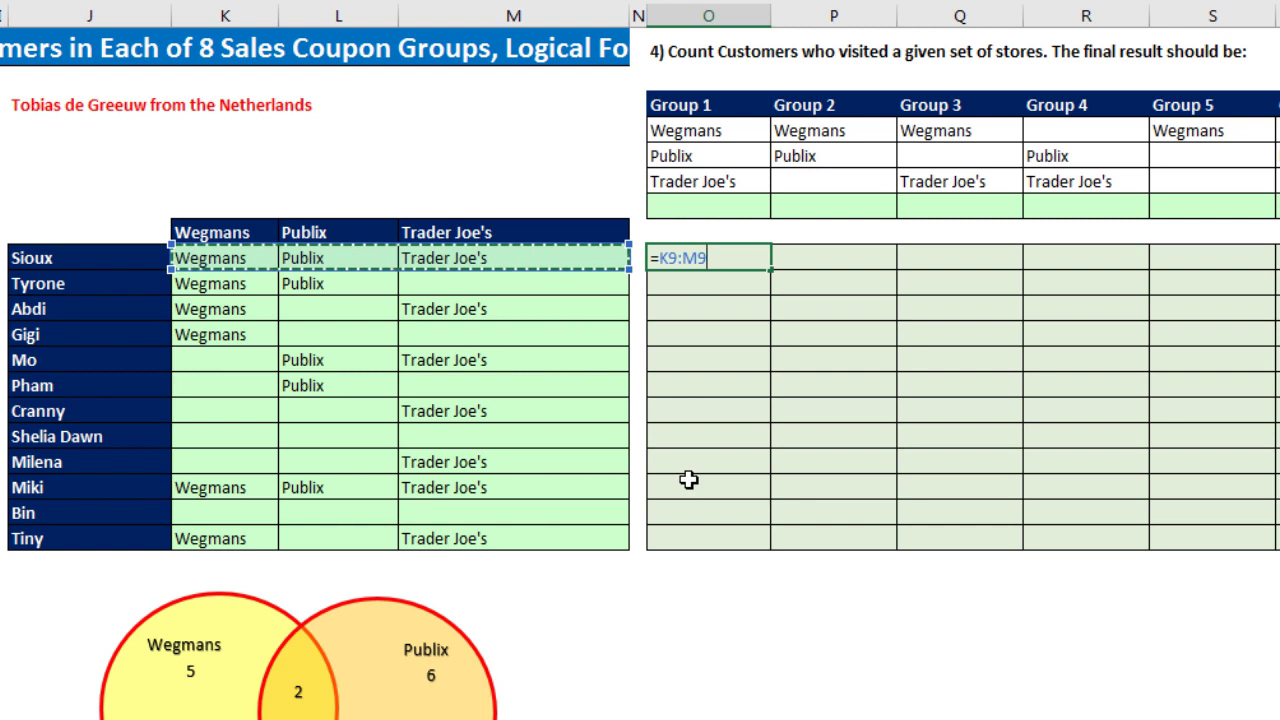
key("F4")
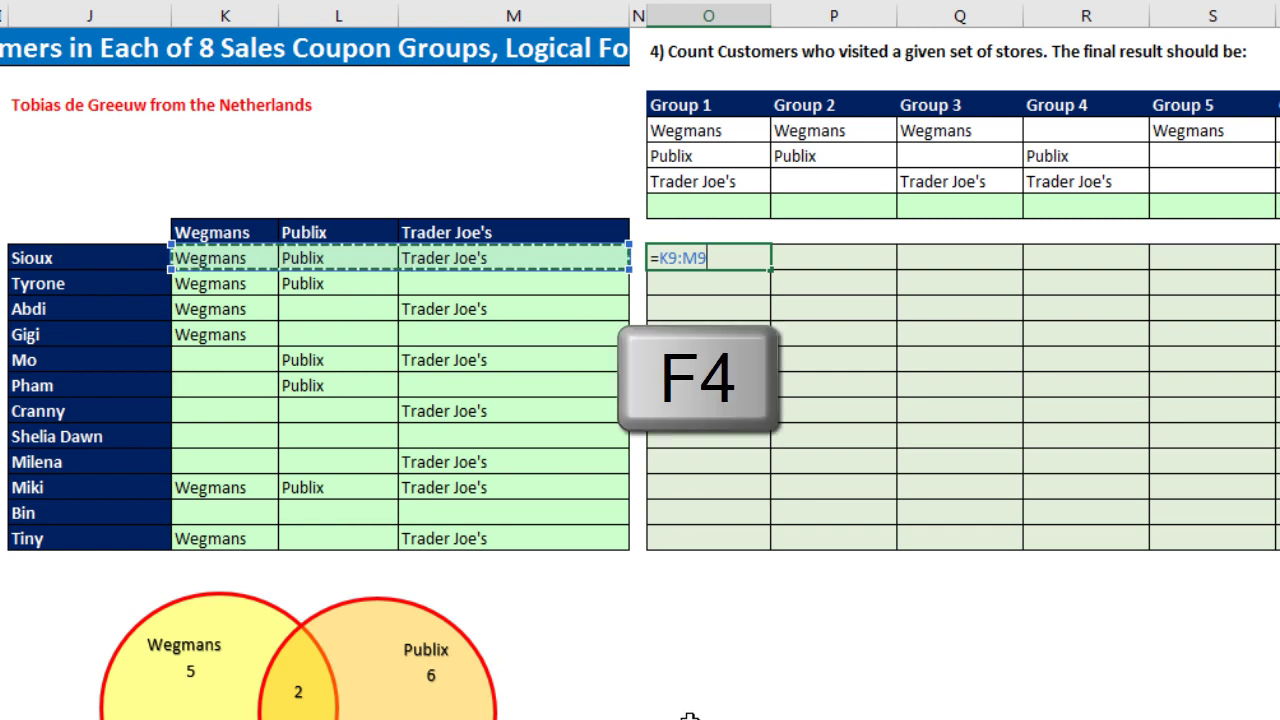
key("F4")
key("F4")
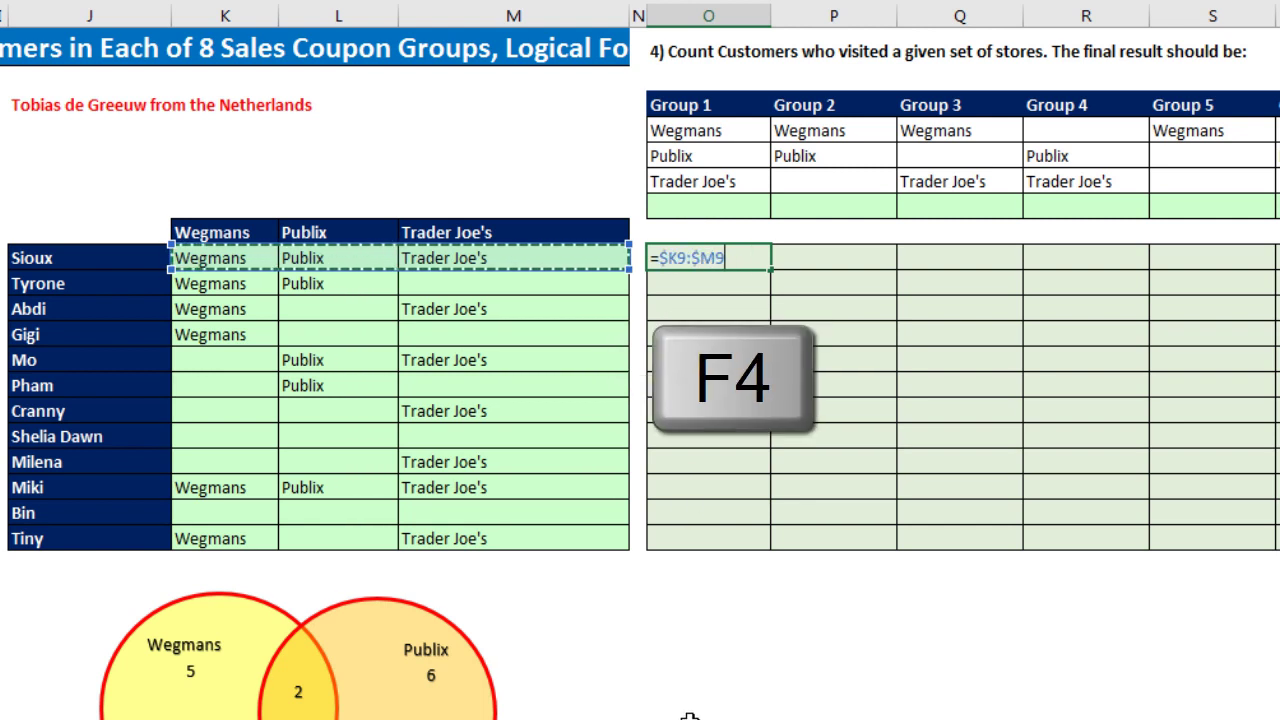
key("F4")
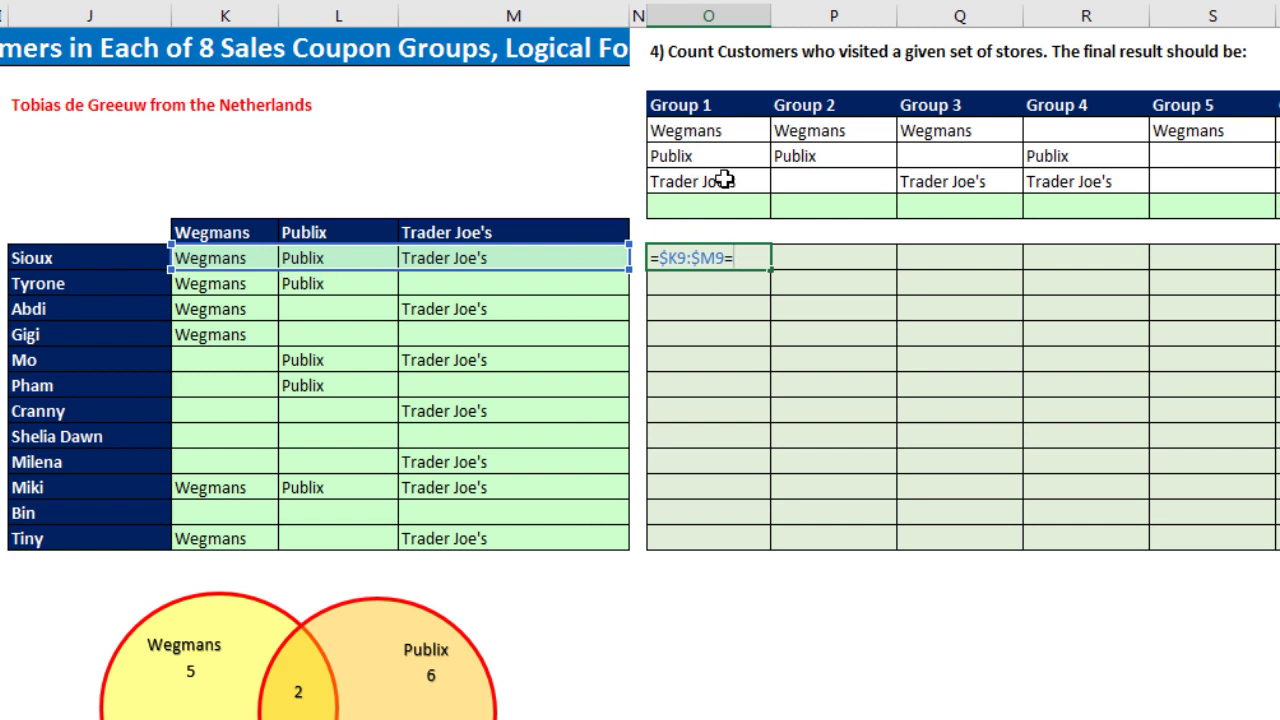
- Compare the row with the Group 1 store list O4:O6, evaluate the comparison in place, and restore the formula
left_click_drag(730, 135, 737, 180)
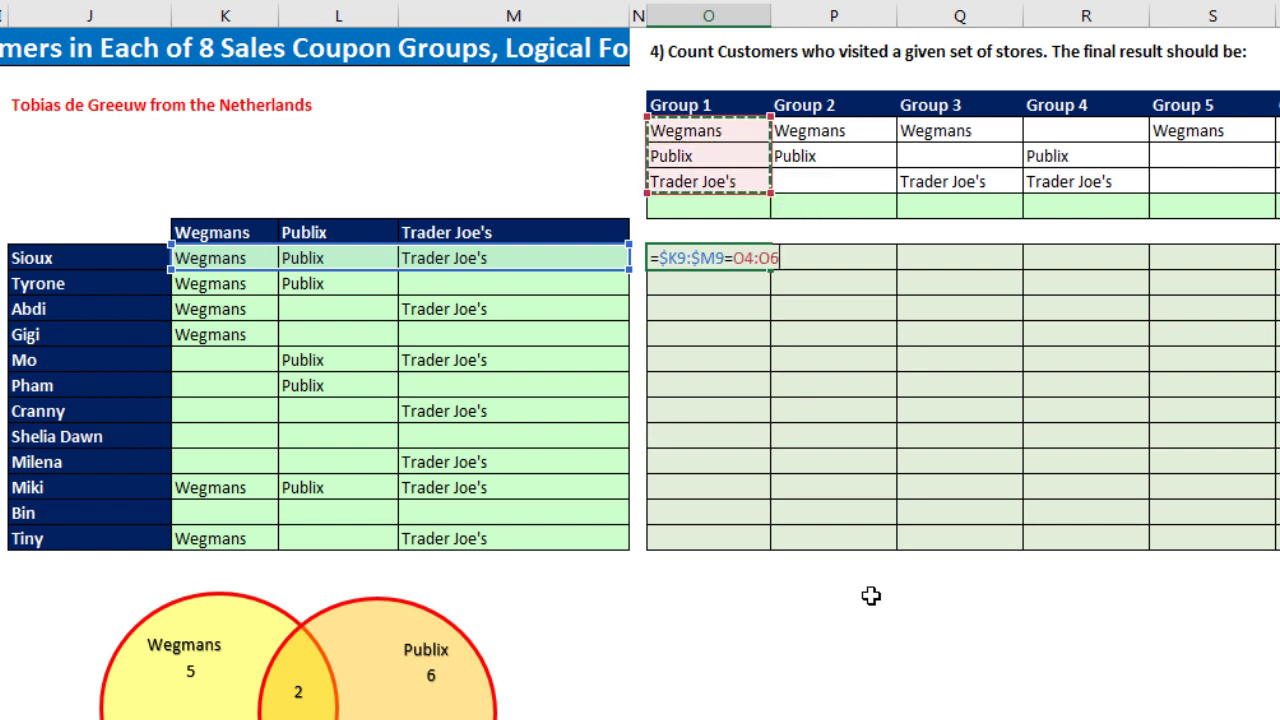
key("F9")
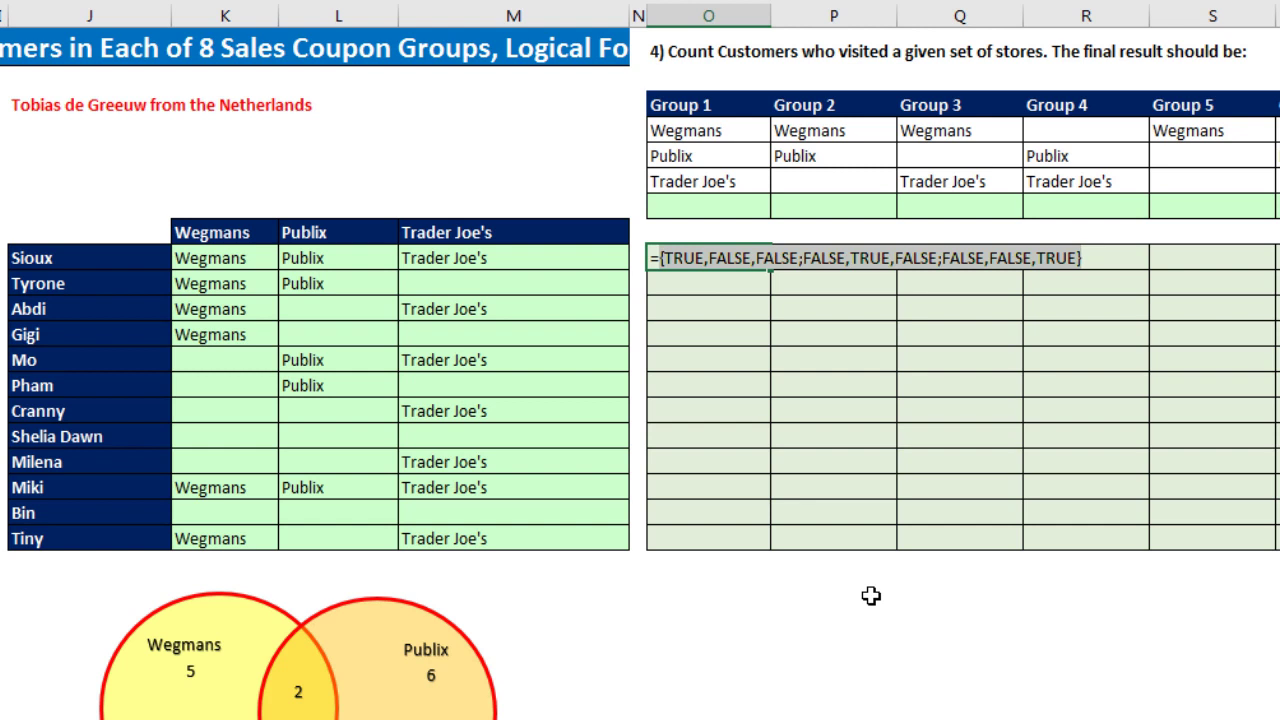
key("ctrl+z")
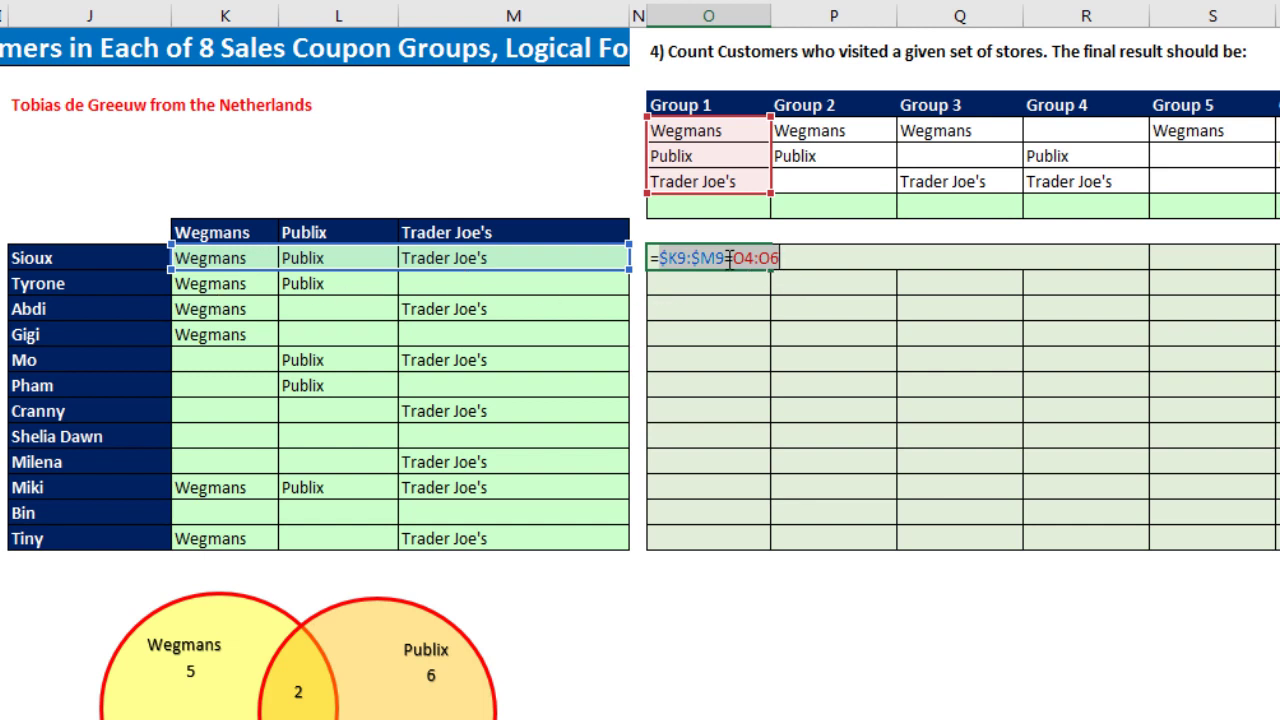
- Lock the Group 1 list as $O$4:$O$6, wrap it in TRANSPOSE, and undo the in-place evaluation of the comparison
left_click_drag(736, 260, 818, 258)
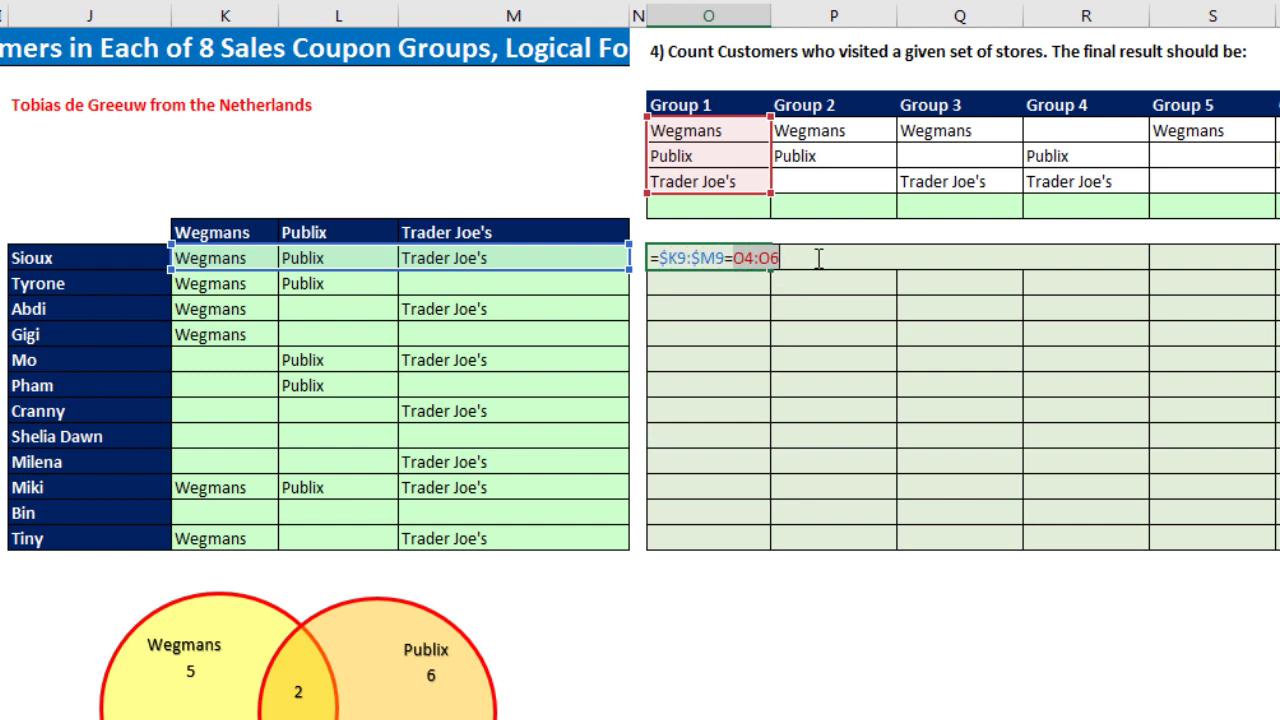
key("F4")
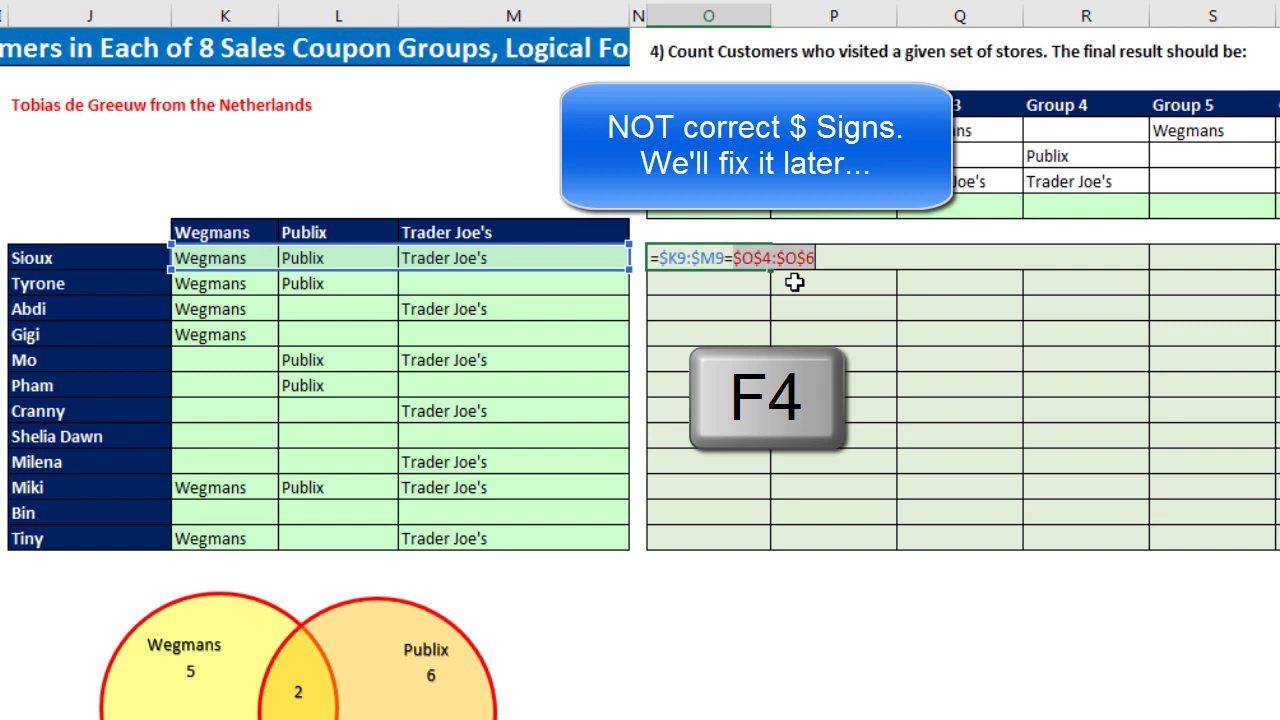
left_click(736, 260)
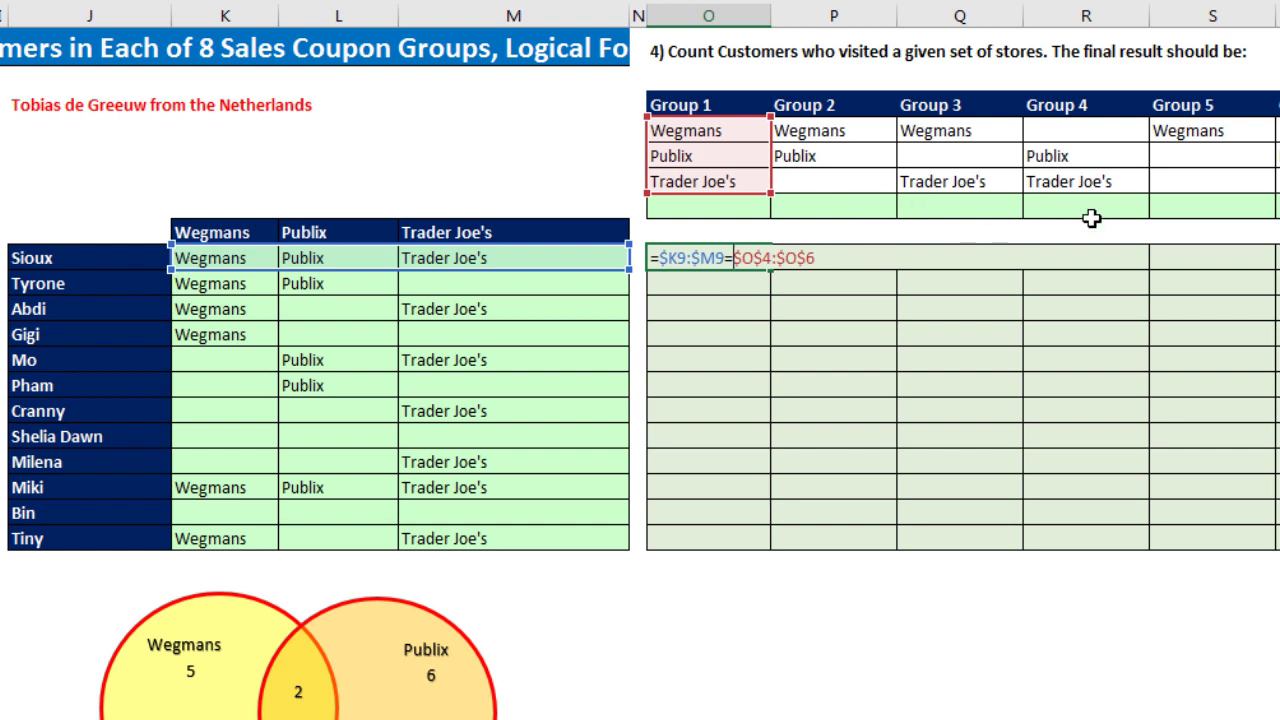
type("TRANSPOSE(")
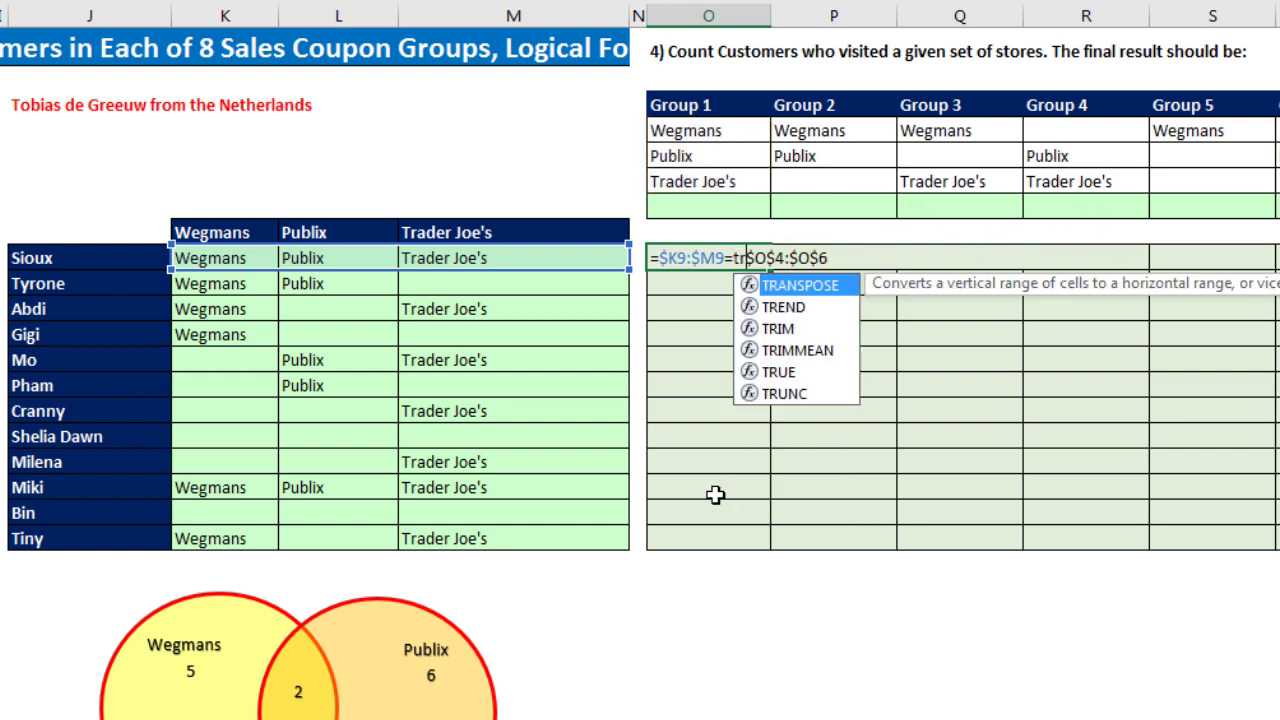
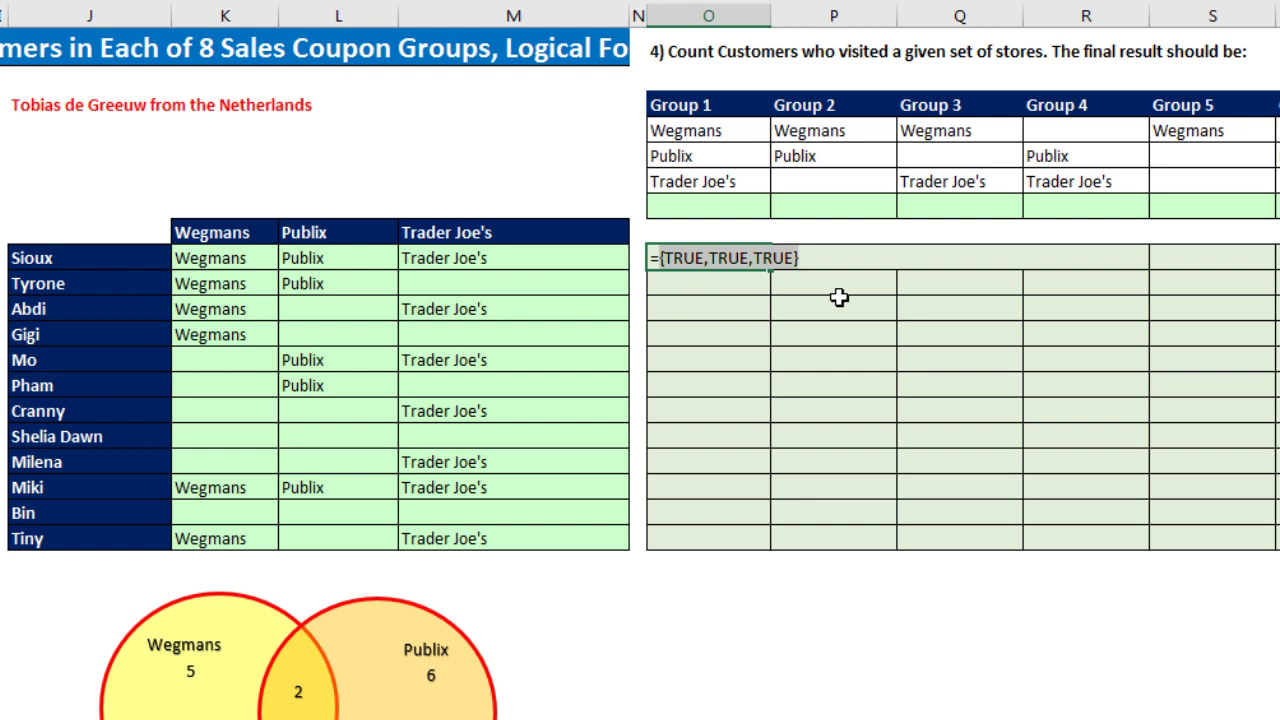
key("ctrl+z")
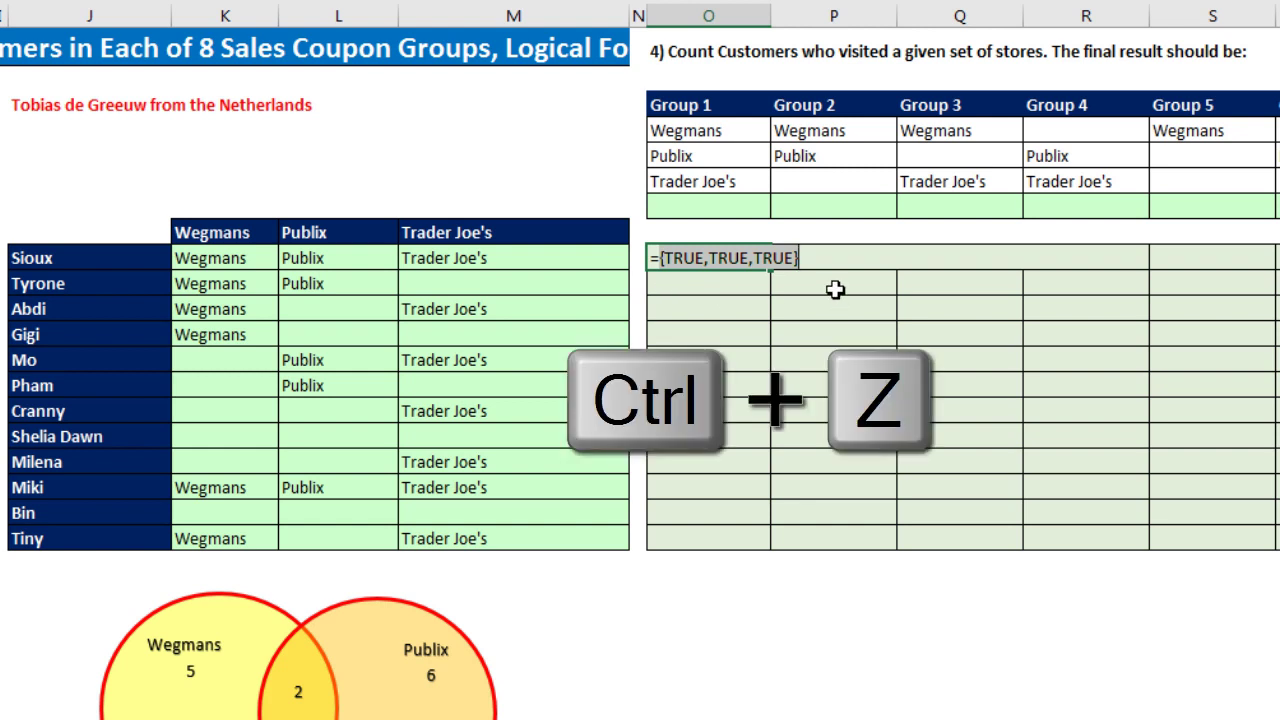
- Wrap the comparison in an AND function and enter =AND($K9:$M9=TRANSPOSE($O$4:$O$6)) in O9 as a regular formula
left_click(663, 264)
type("an")
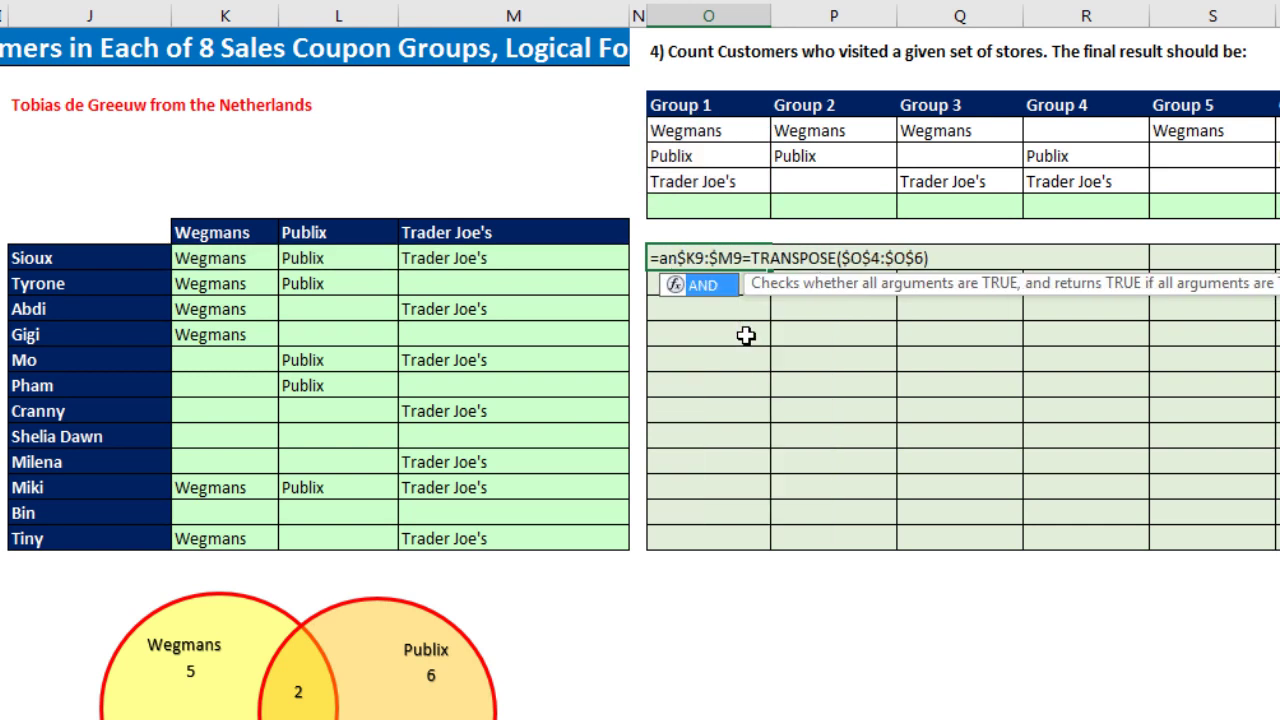
key("Tab")
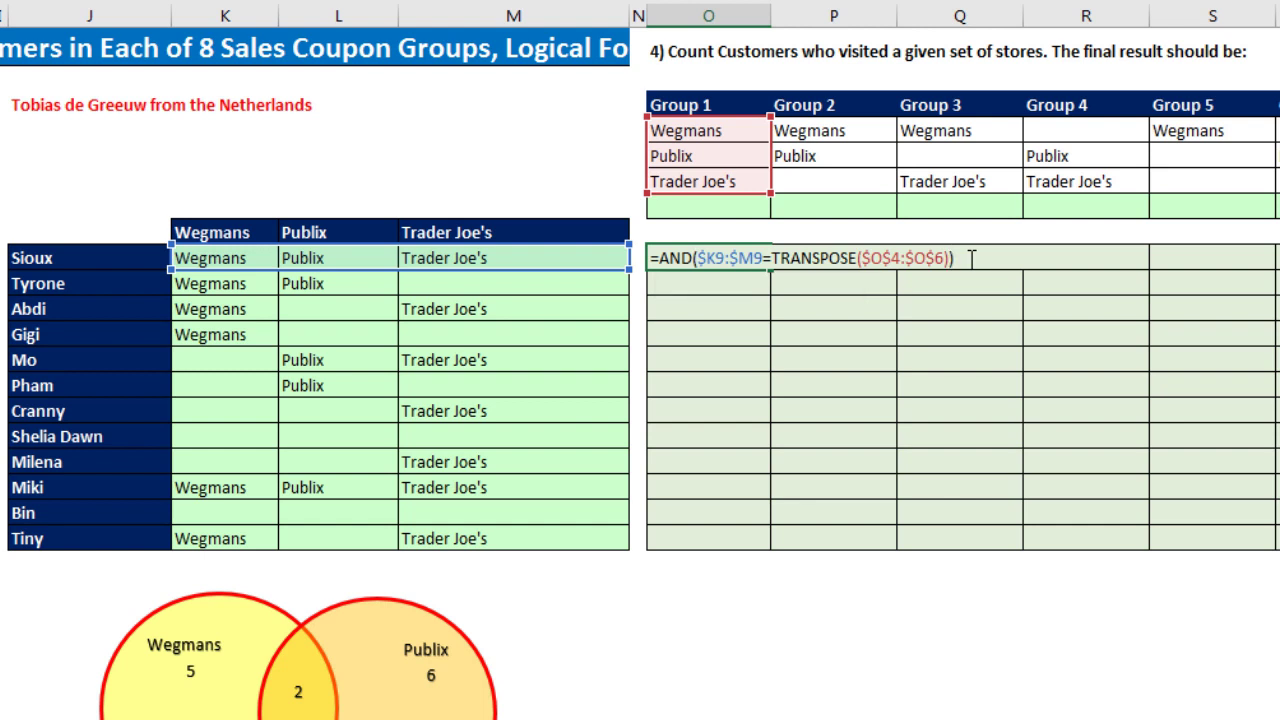
key("Return")
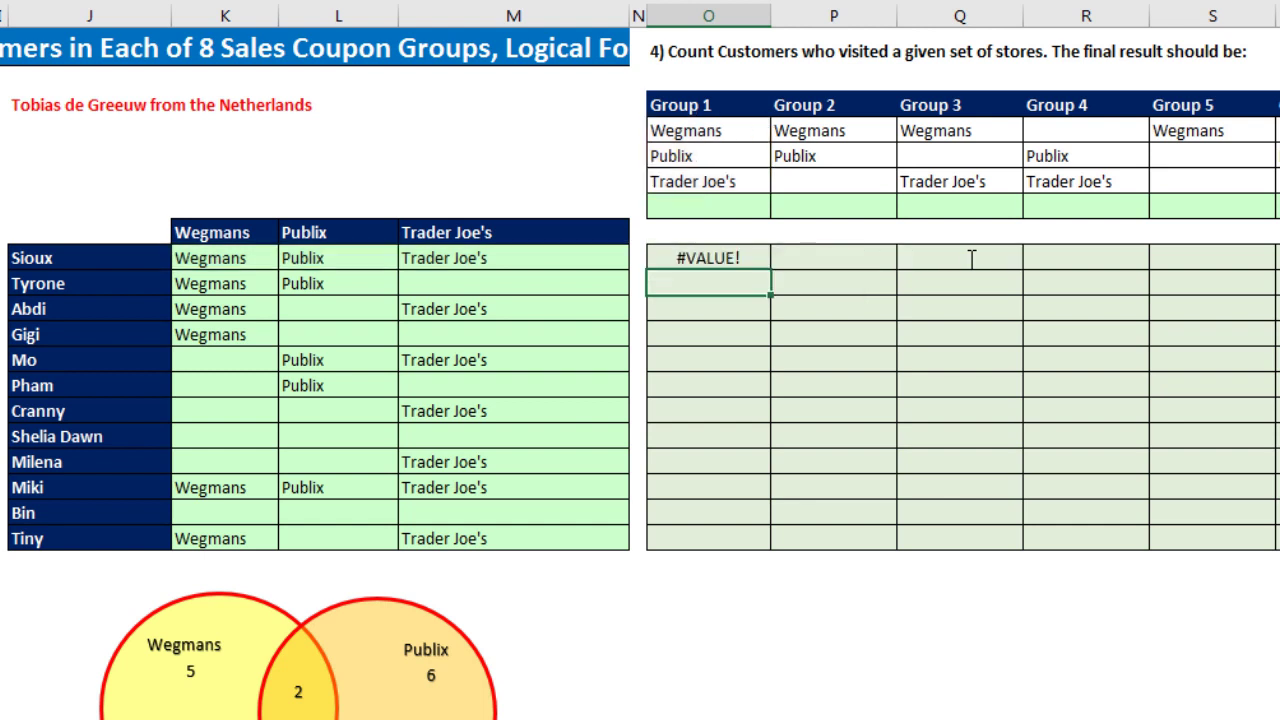
- Reopen the AND formula in O9 and enter it as an array formula
left_click(733, 261)
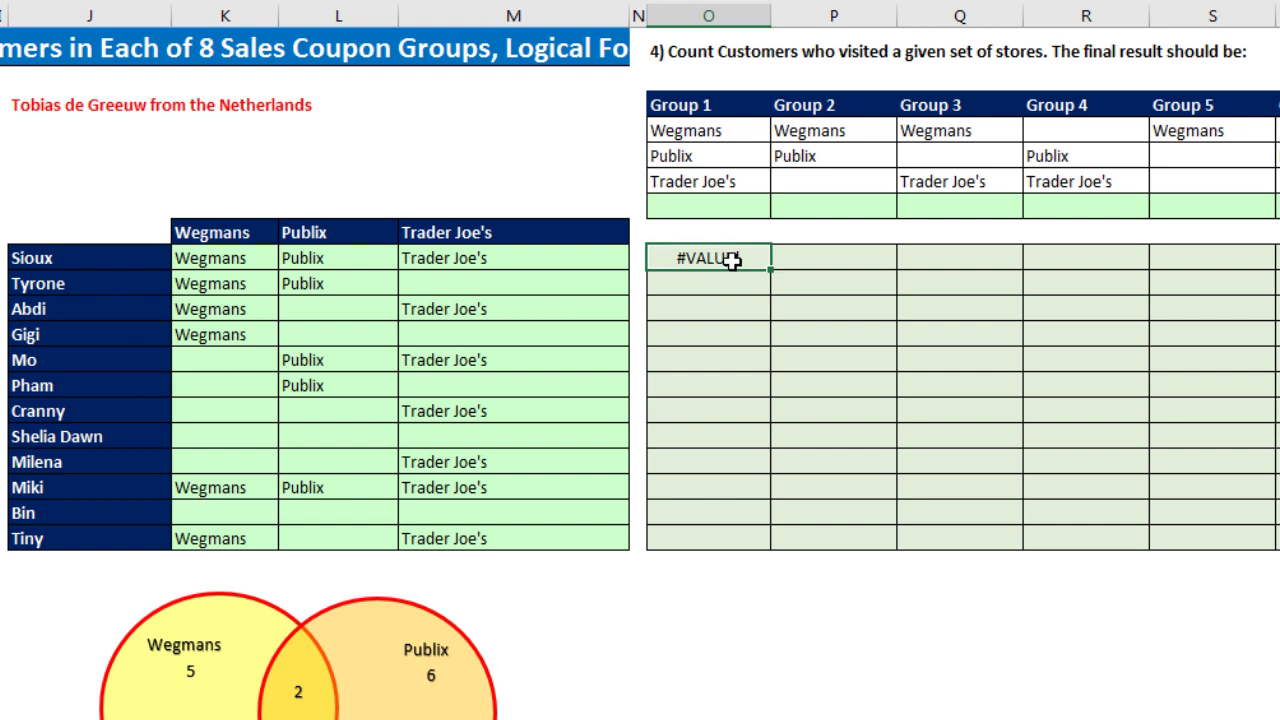
key("F2")
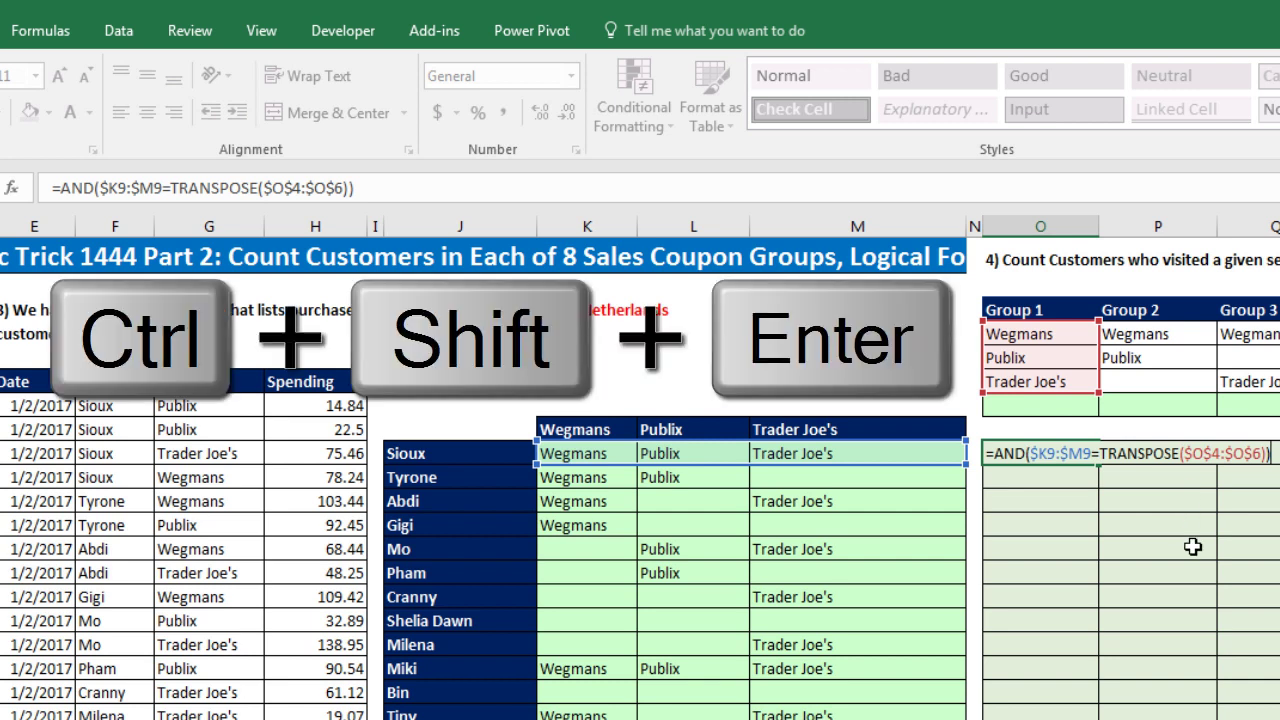
key("ctrl+shift+Return")
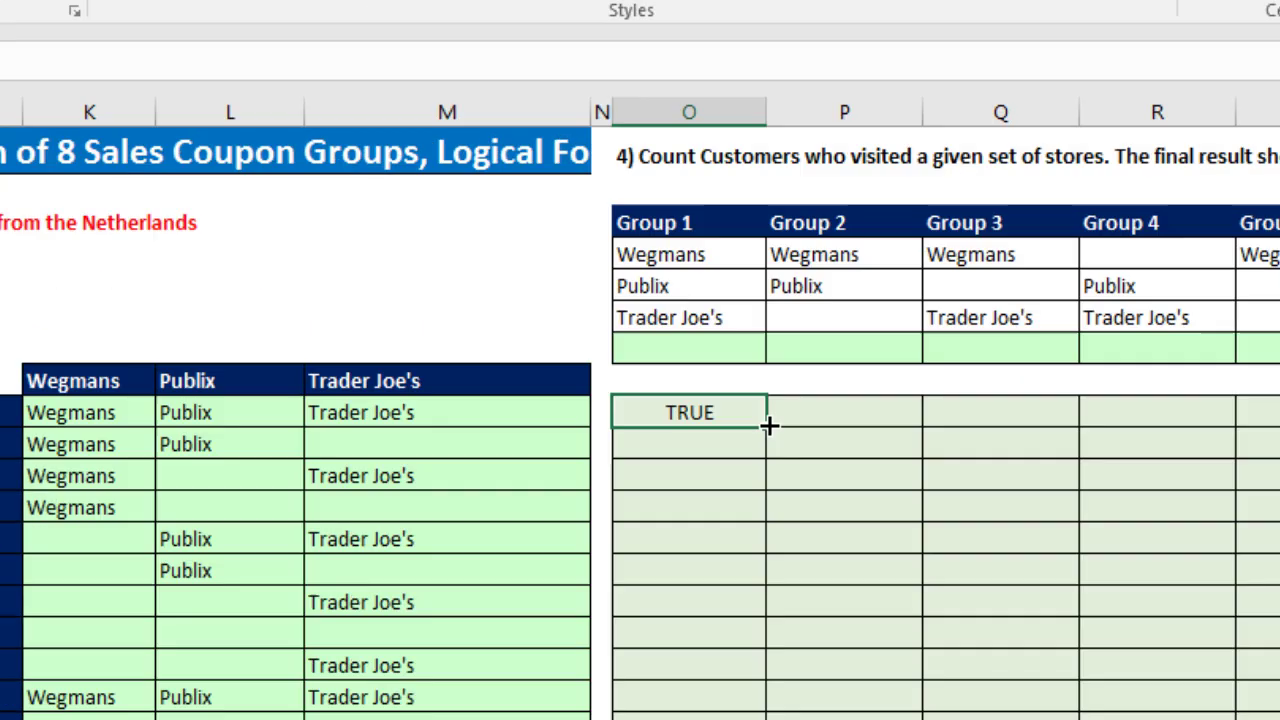
- Copy the array formula from O9 across to Group 8 and down through V20, and check the references in V20
left_click_drag(368, 274, 1258, 538)
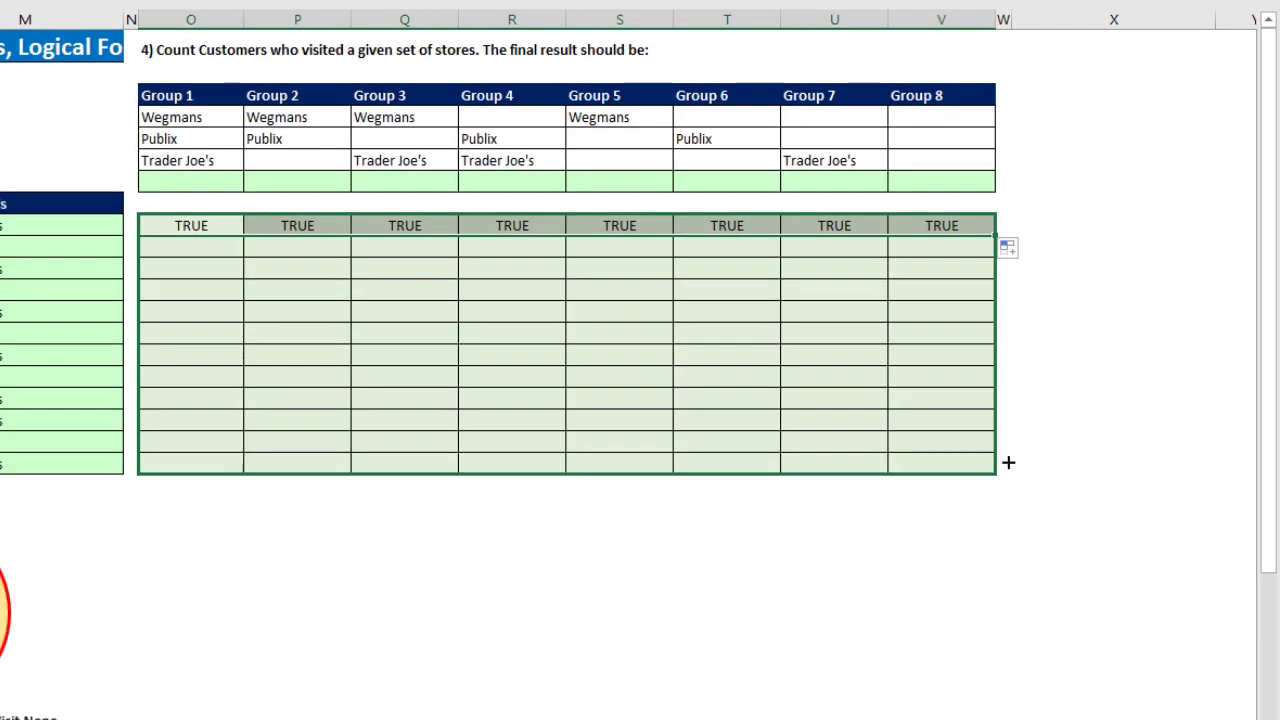
left_click_drag(1008, 462, 1000, 474)
left_click(918, 460)
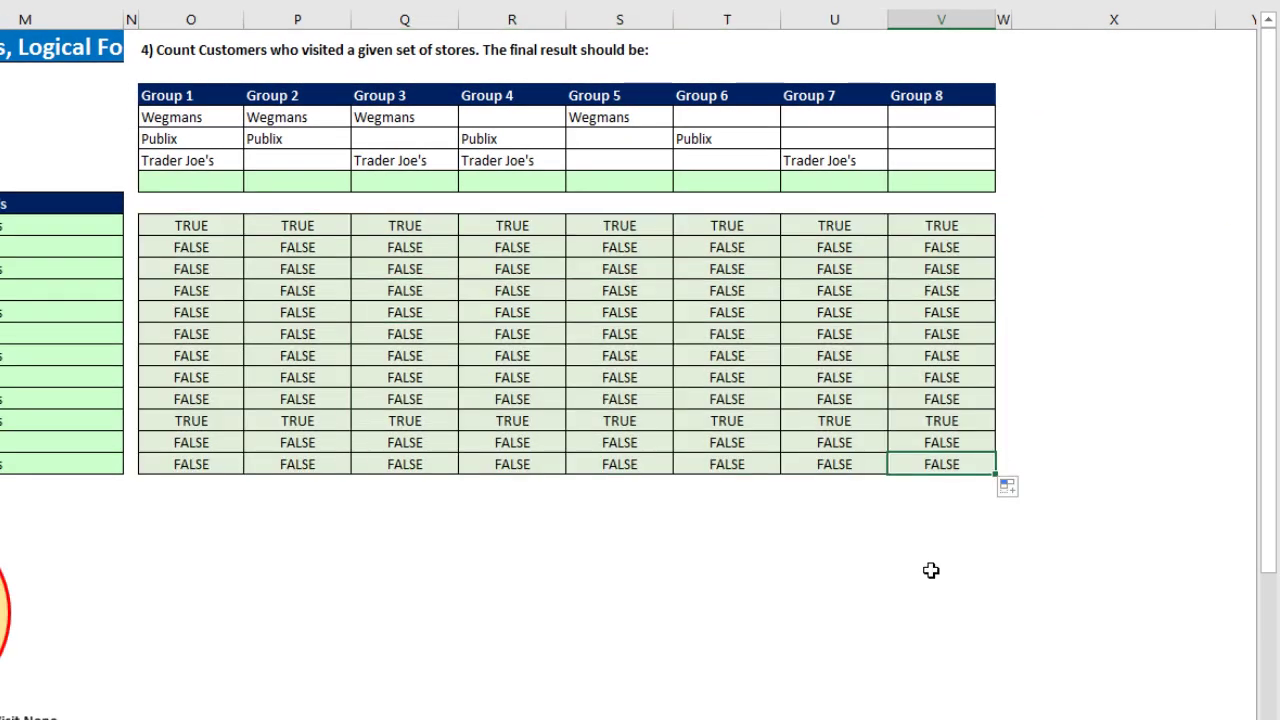
key("F2")
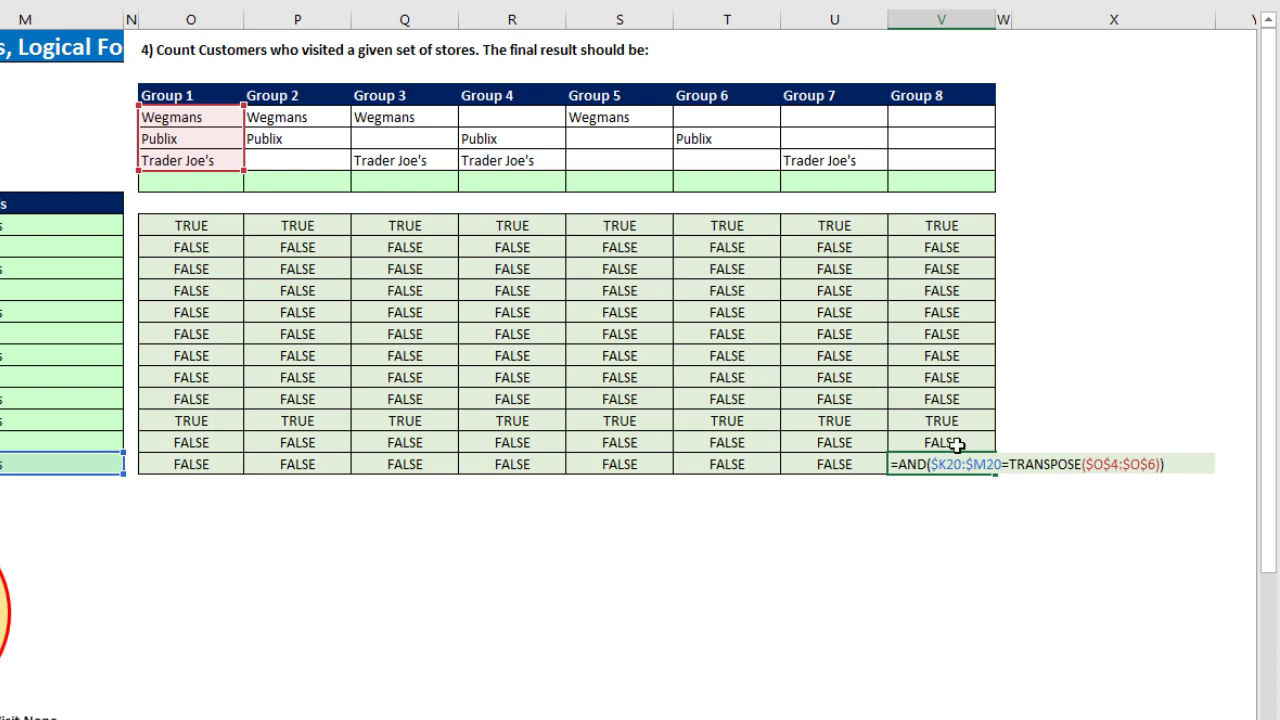
key("ctrl+shift+Return")
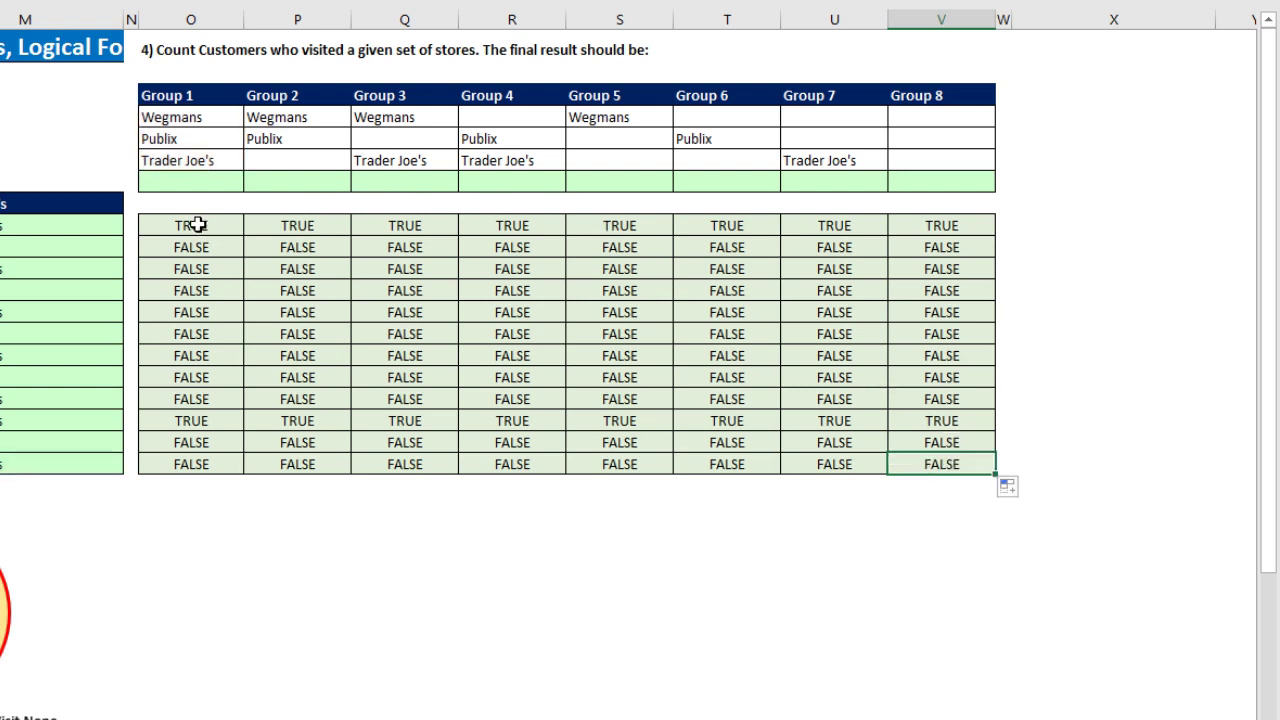
- Change the TRANSPOSE range in O9 to O$4:O$6, locking only the rows, and re-enter the formula as an array formula
left_click(197, 225)
key("F2")
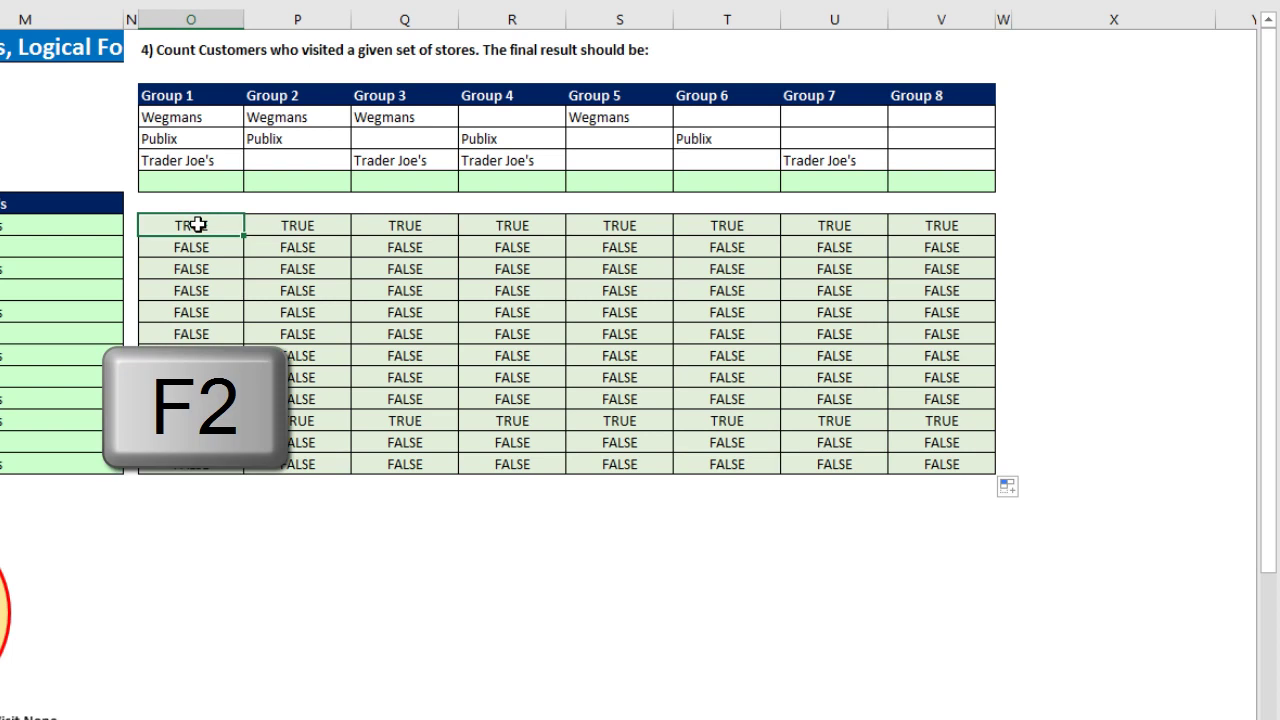
left_click(355, 226)
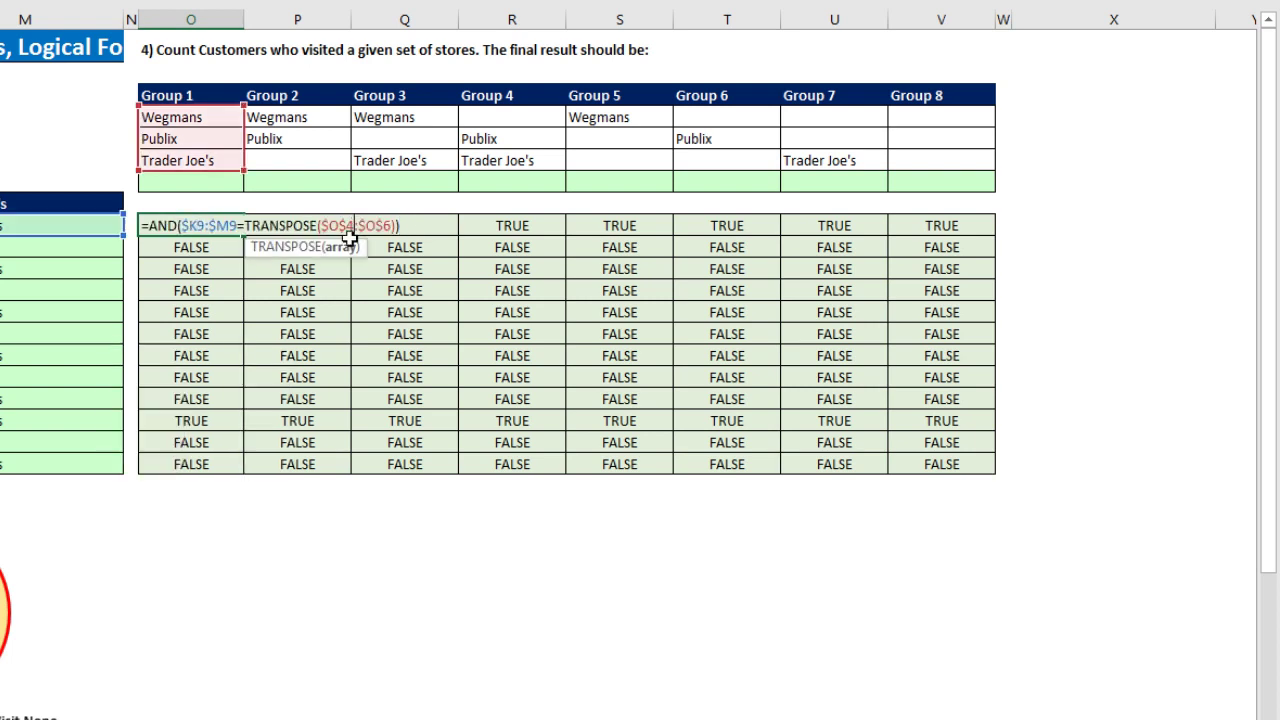
left_click(345, 248)
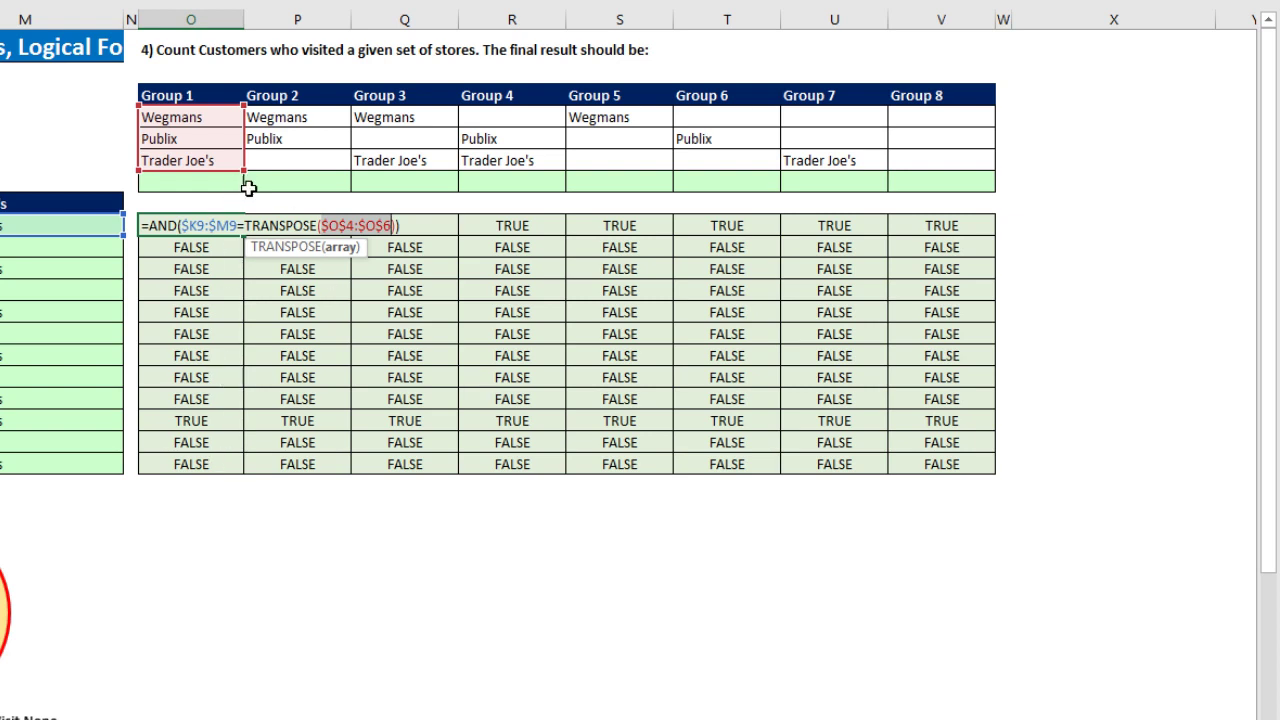
key("F4")
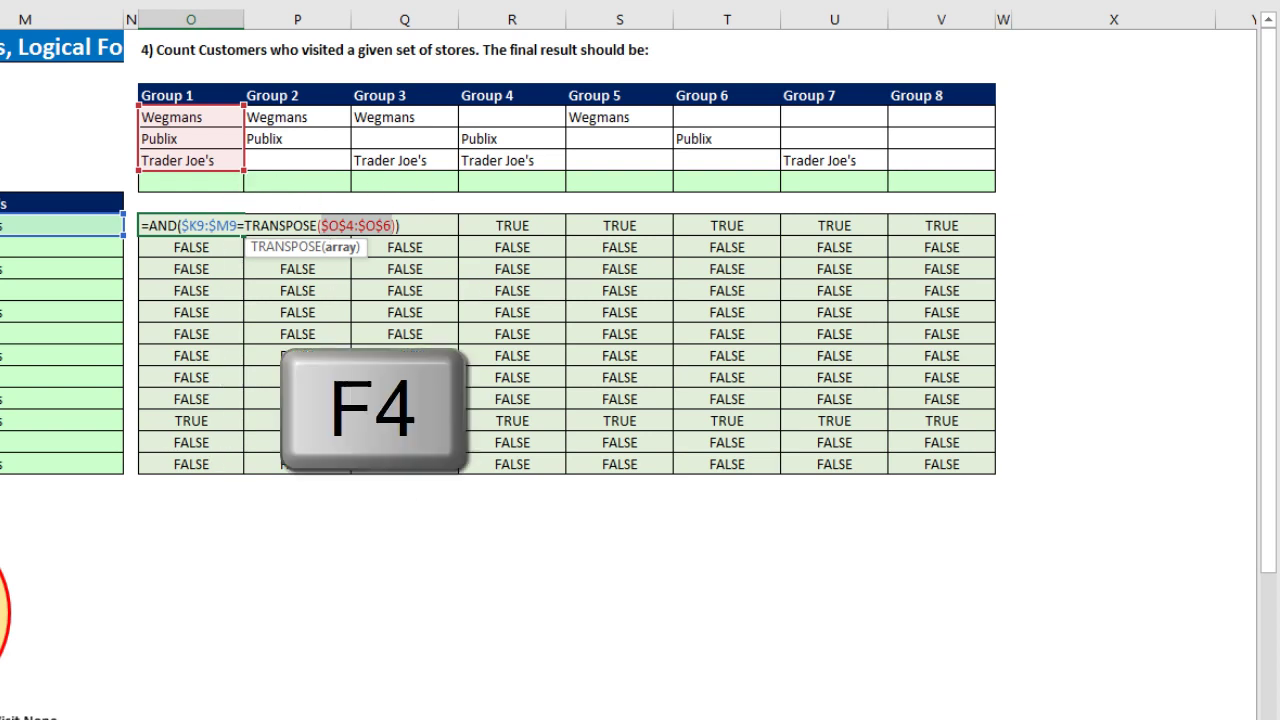
key("F4")
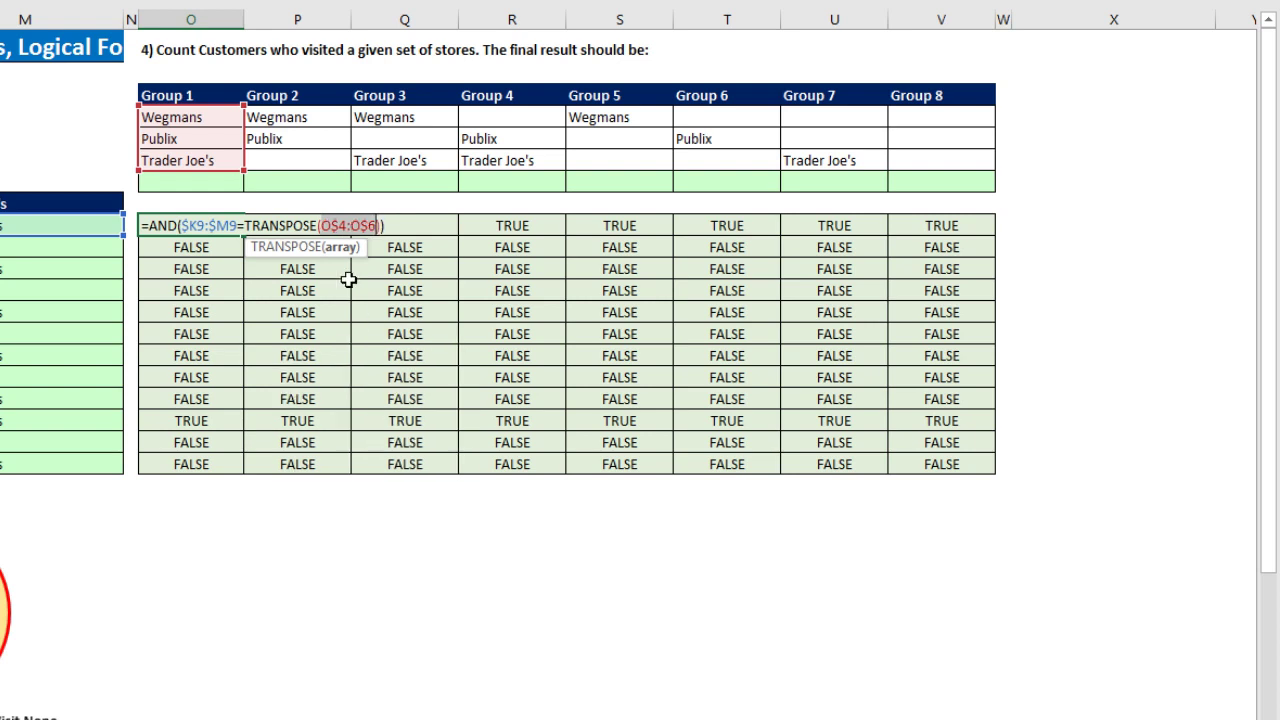
key("ctrl+shift+Return")
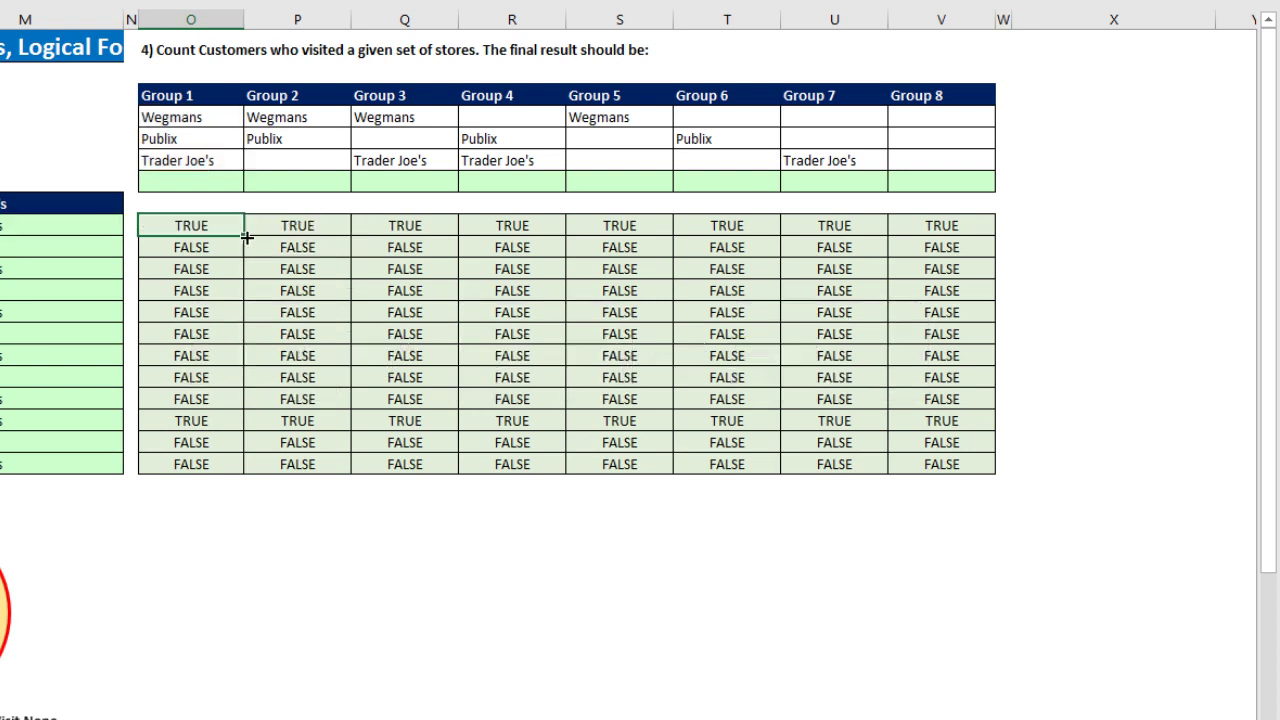
- Copy the corrected array formula from O9 across to Group 8 and down through V20, and check the references in V20
left_click_drag(243, 234, 994, 234)
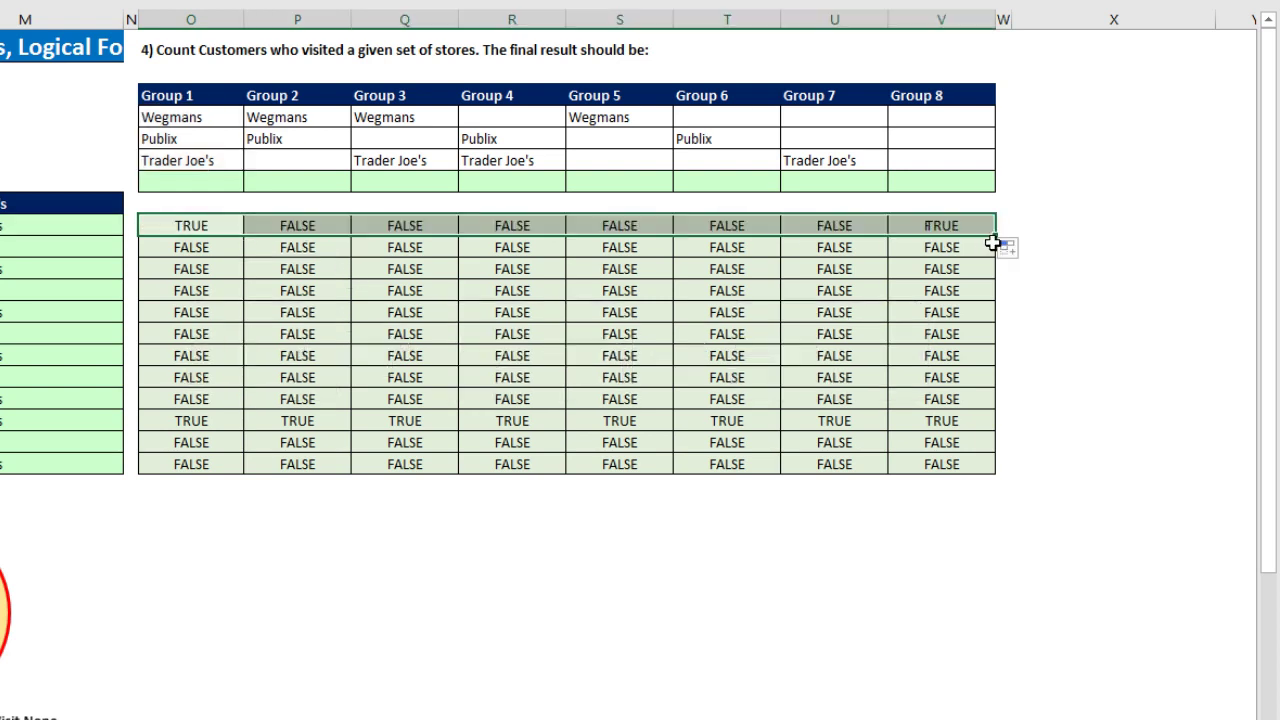
double_click(994, 234)
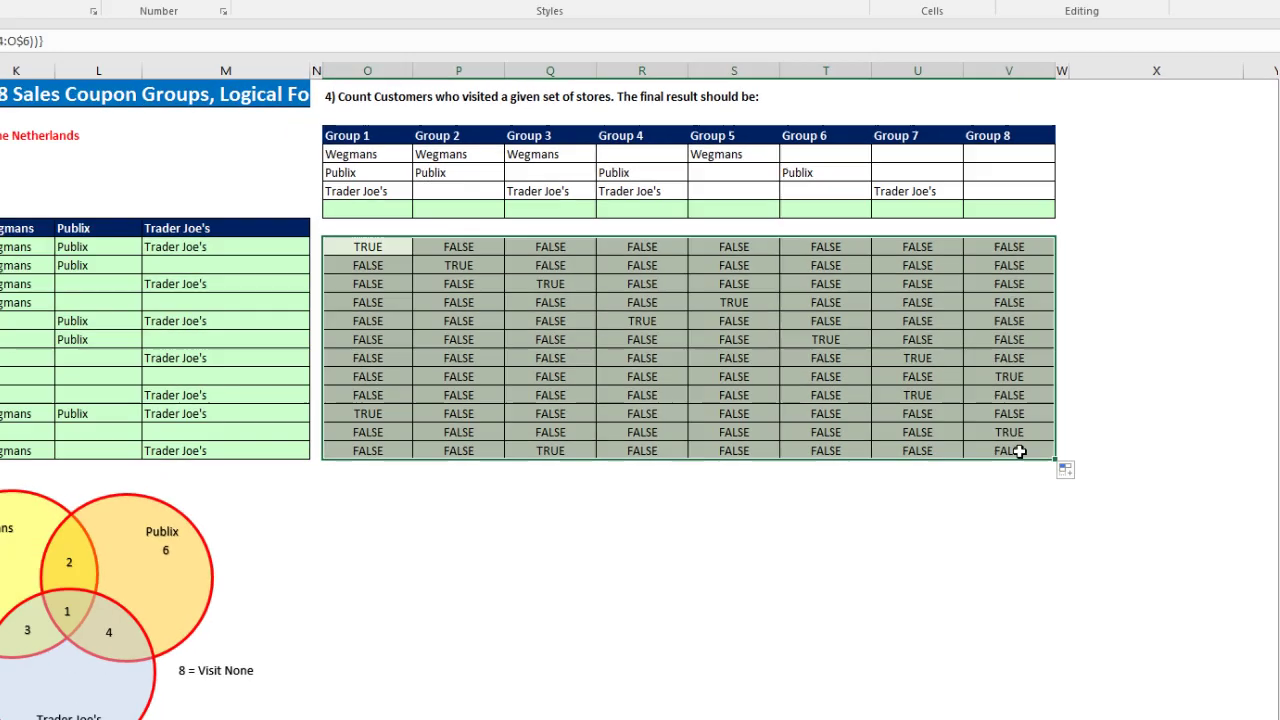
left_click(1018, 451)
key("F2")
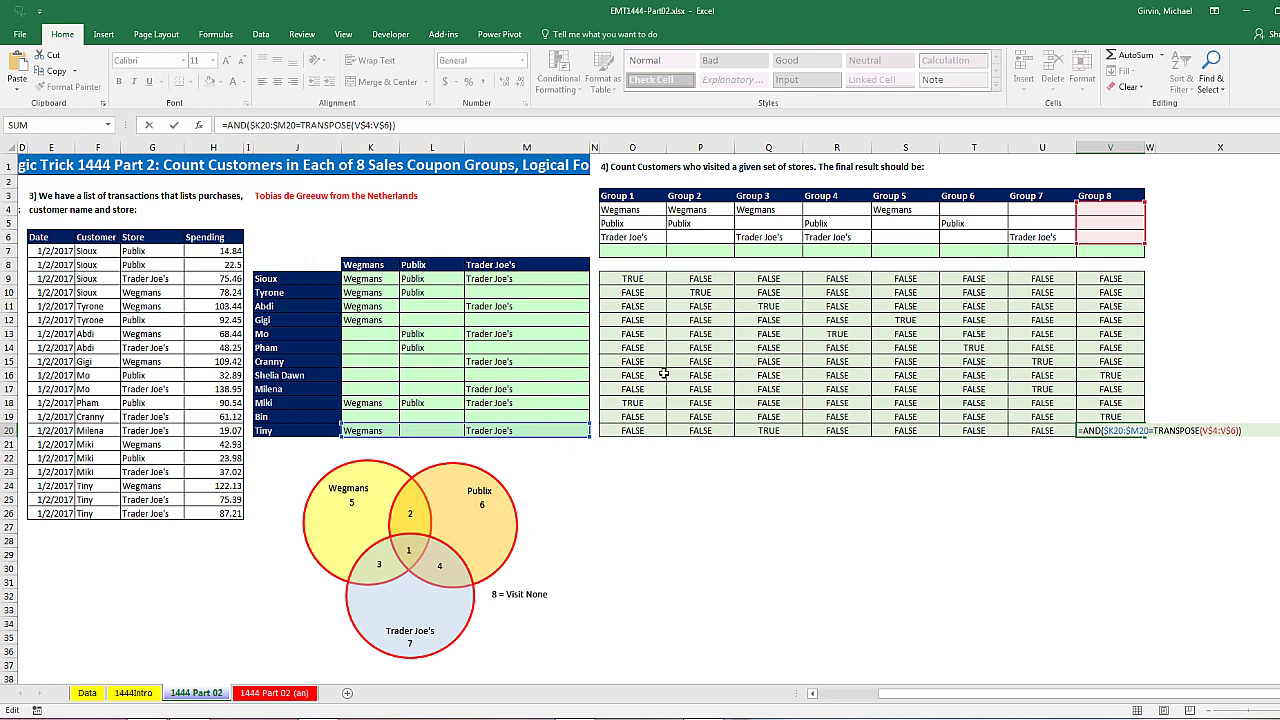
key("ctrl+shift+Return")
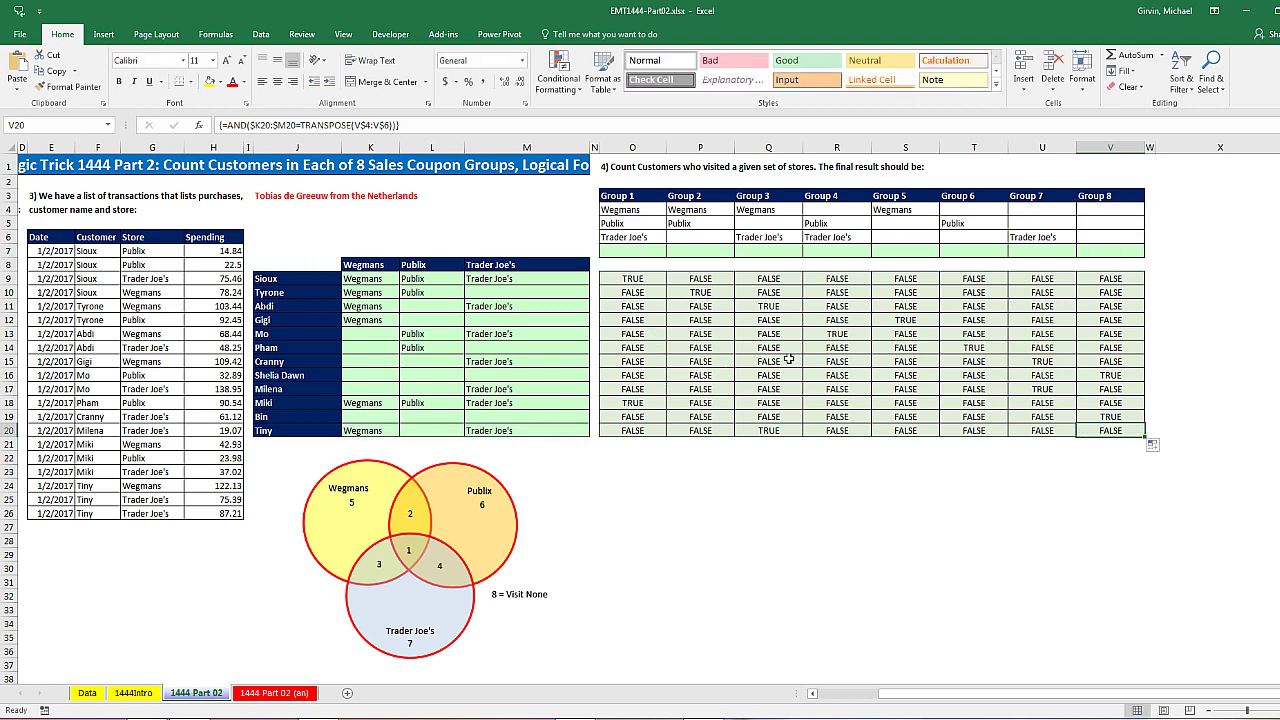
- Enter =COUNTIFS(O9:O20,TRUE) in O7 to count the Group 1 customers
left_click(632, 250)
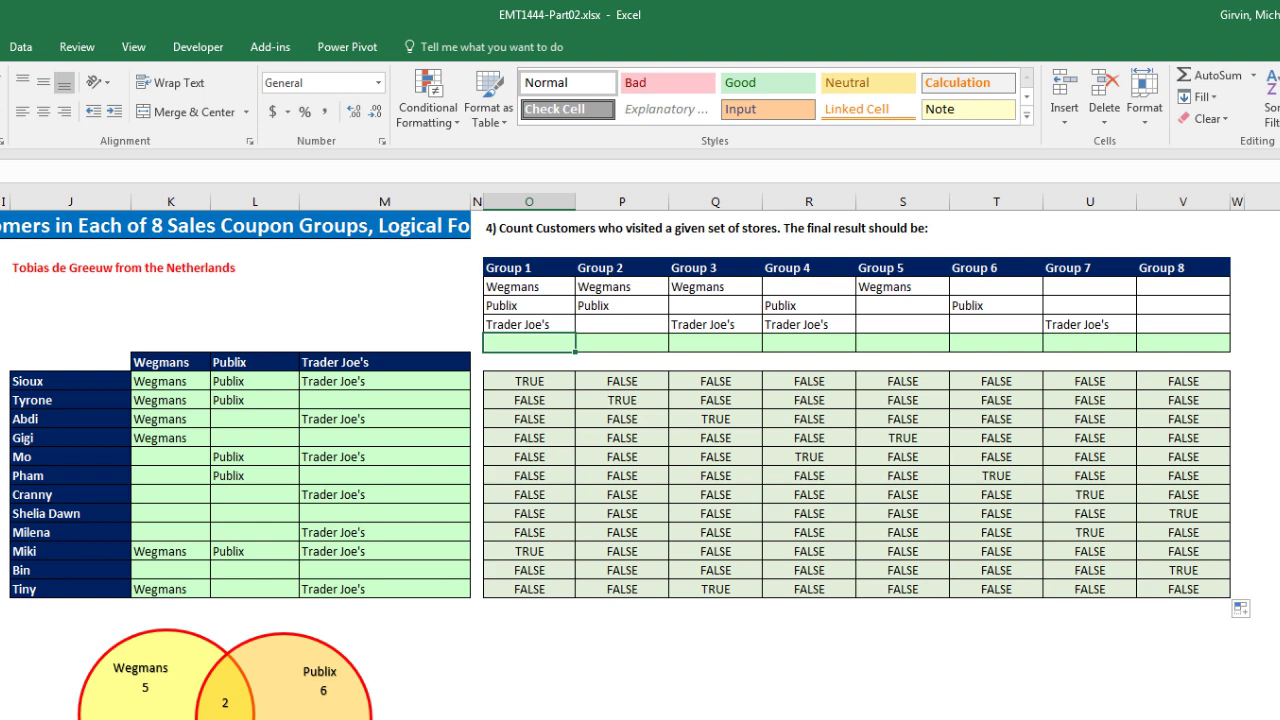
type("=countifs")
key("Tab")
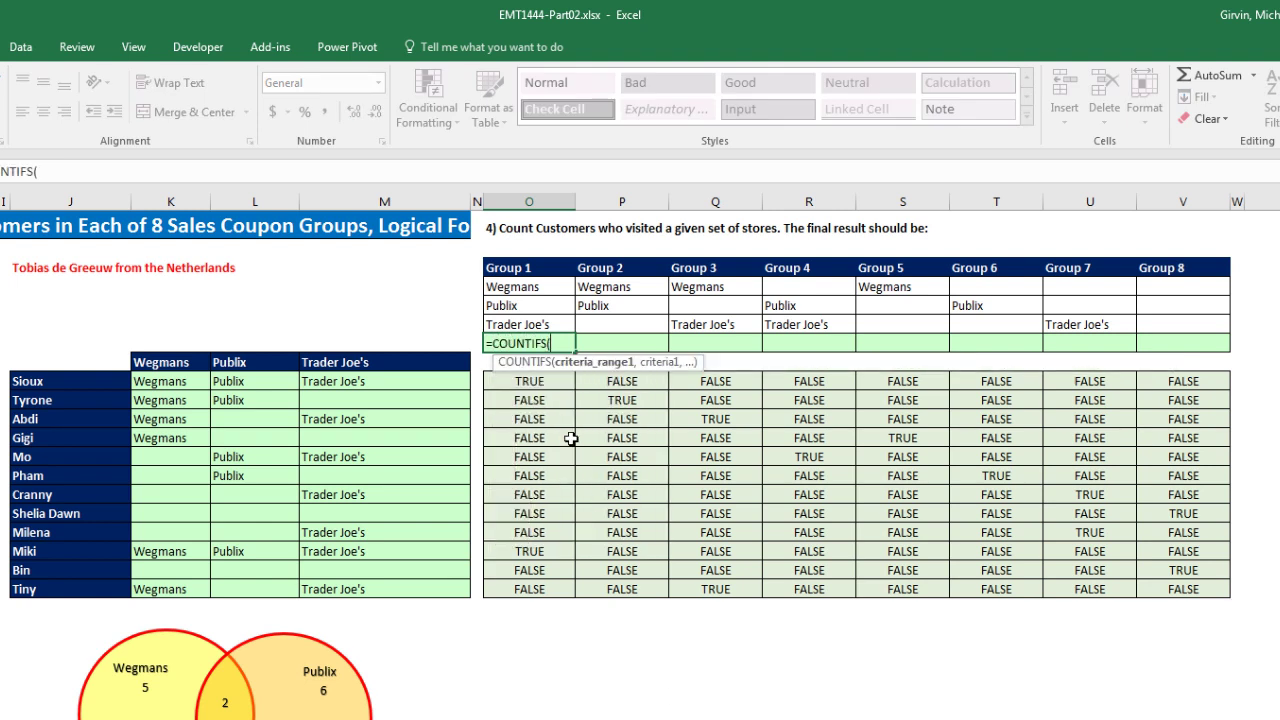
left_click_drag(532, 381, 540, 590)
type(",")
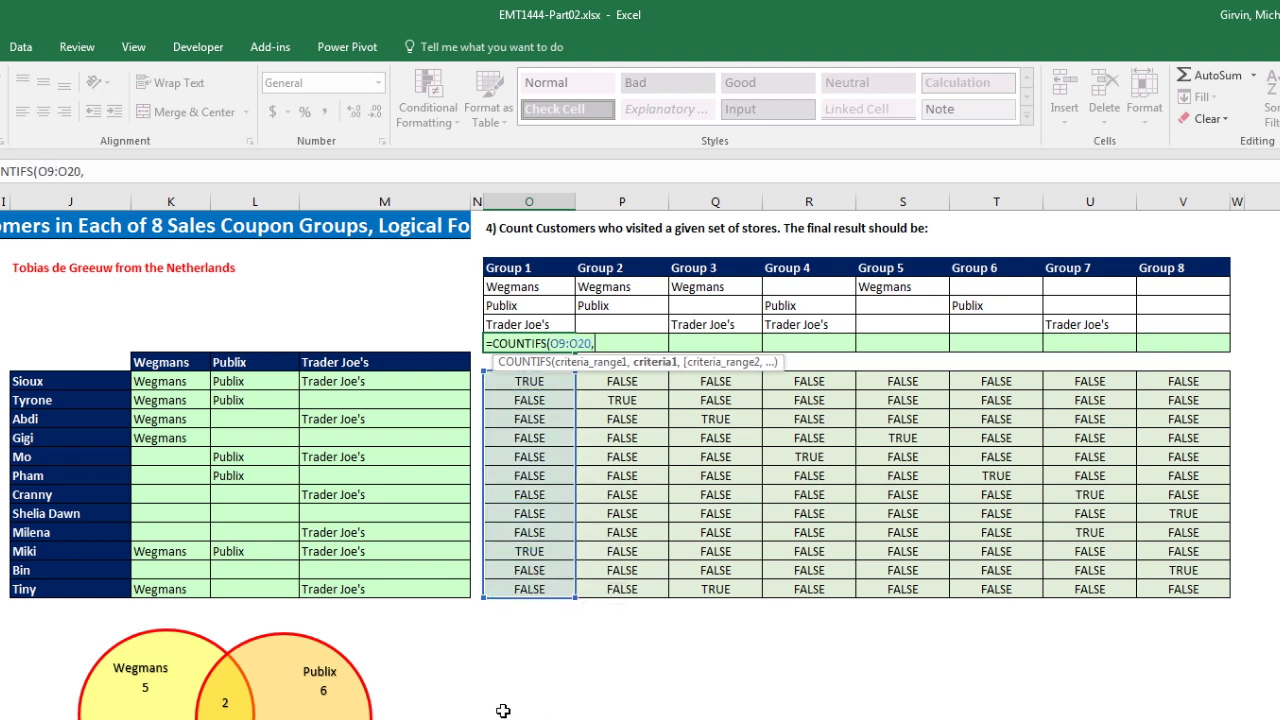
type("TRUE")
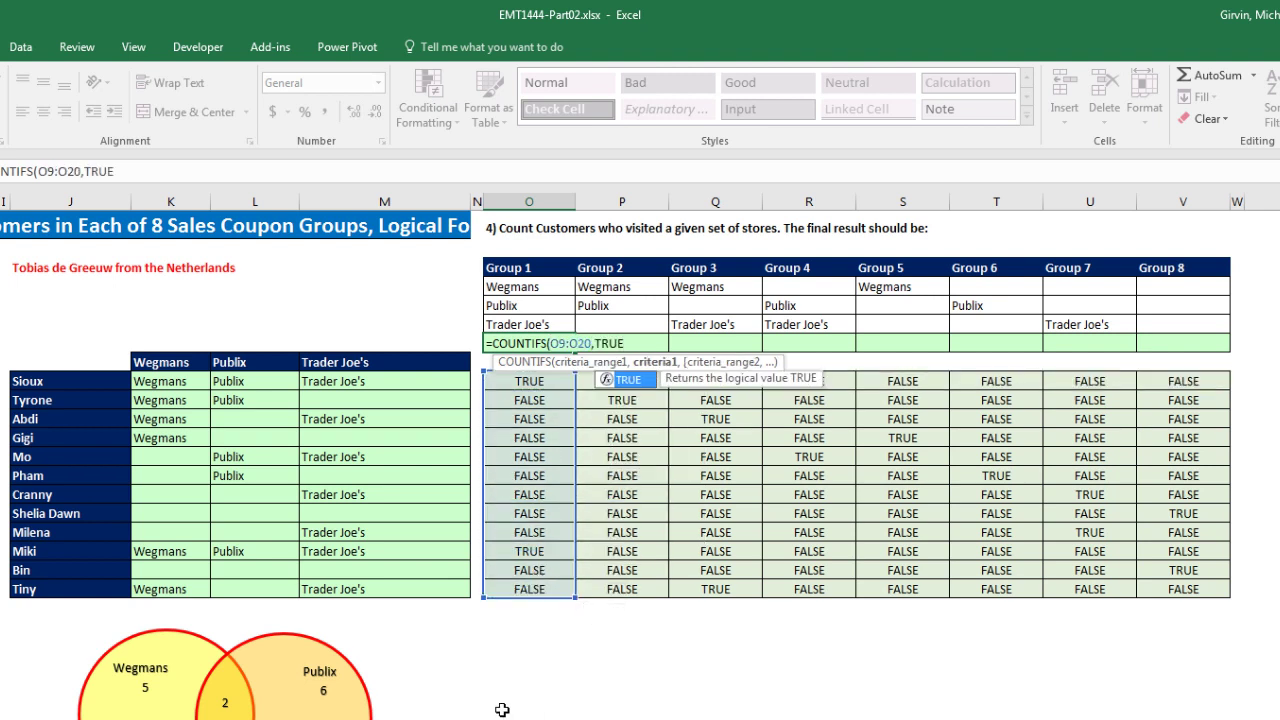
type(")")
key("ctrl+Return")
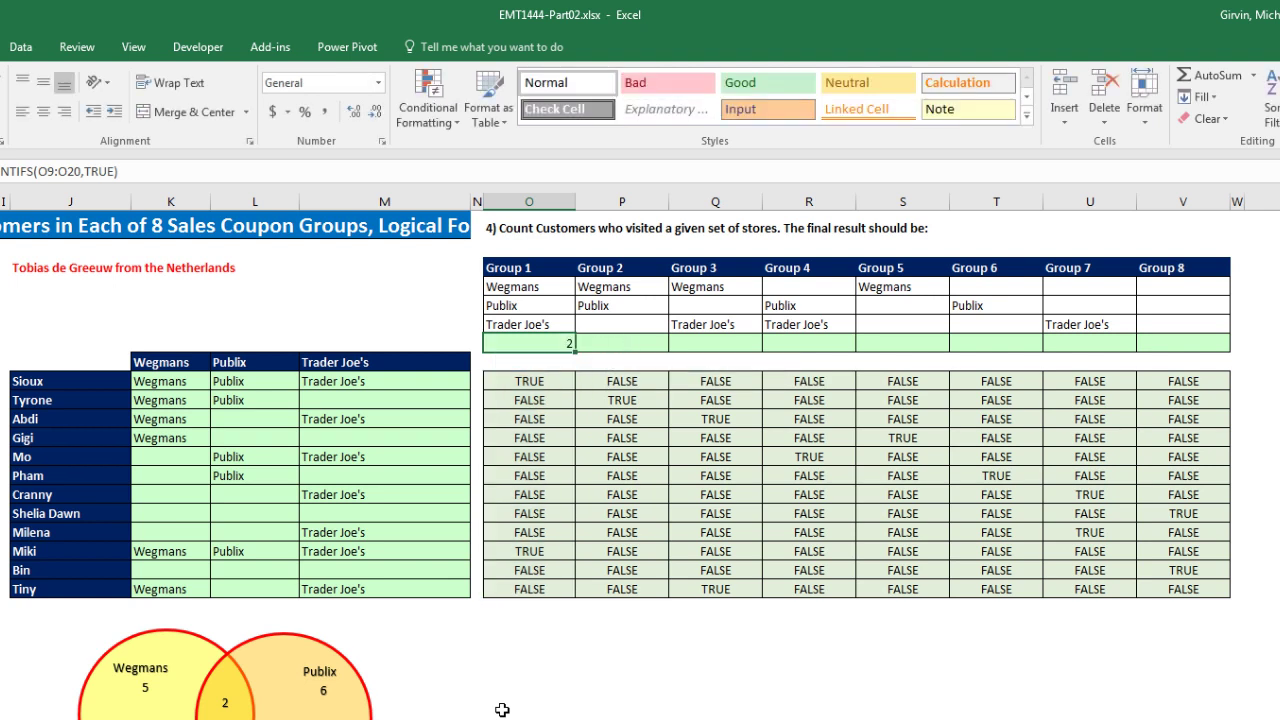
- Copy the COUNTIFS formula from O7 across to Group 8, clear the extra copy in W7, and check the range in V7
left_click_drag(575, 351, 1236, 350)
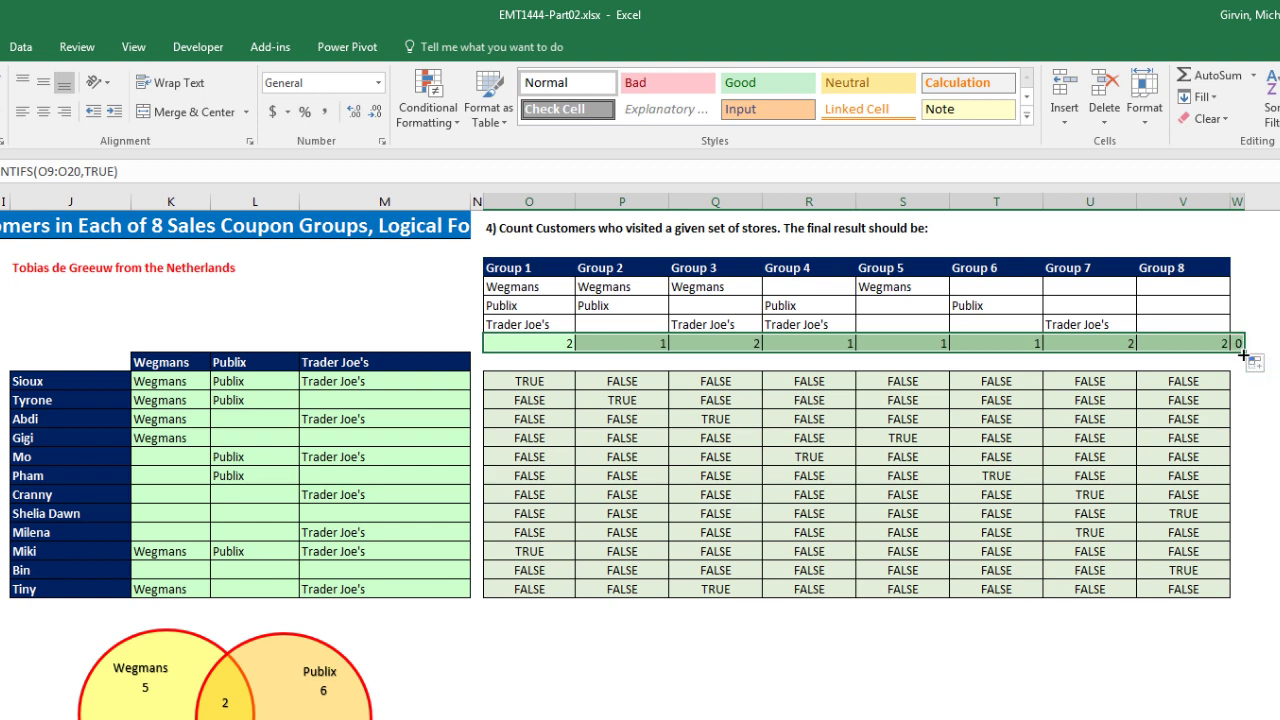
left_click(1242, 350)
key("Delete")
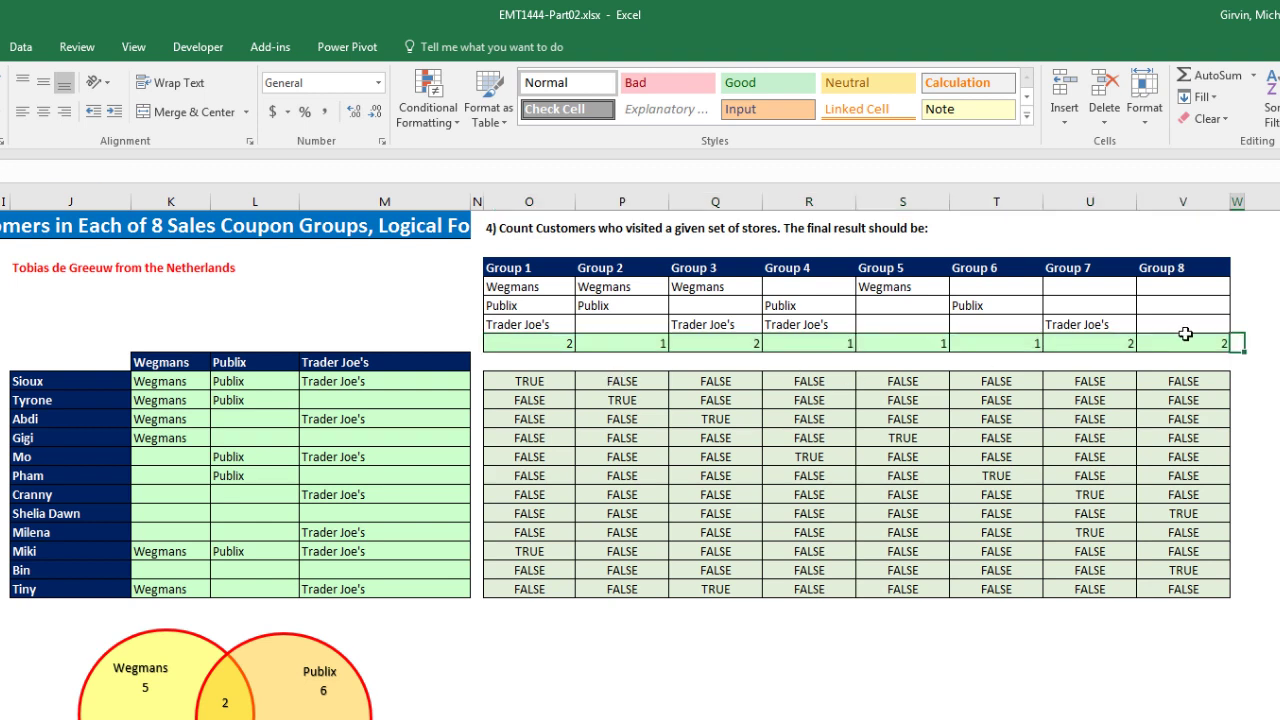
left_click(1188, 343)
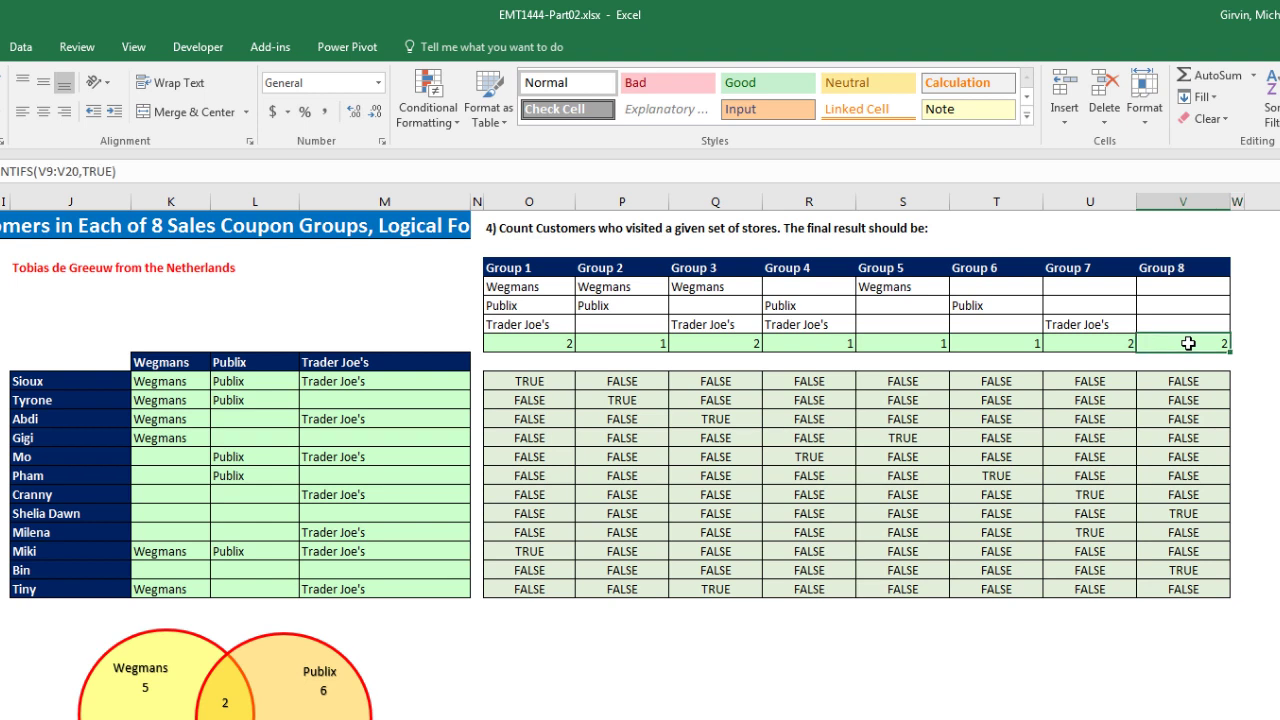
key("F2")
key("Escape")
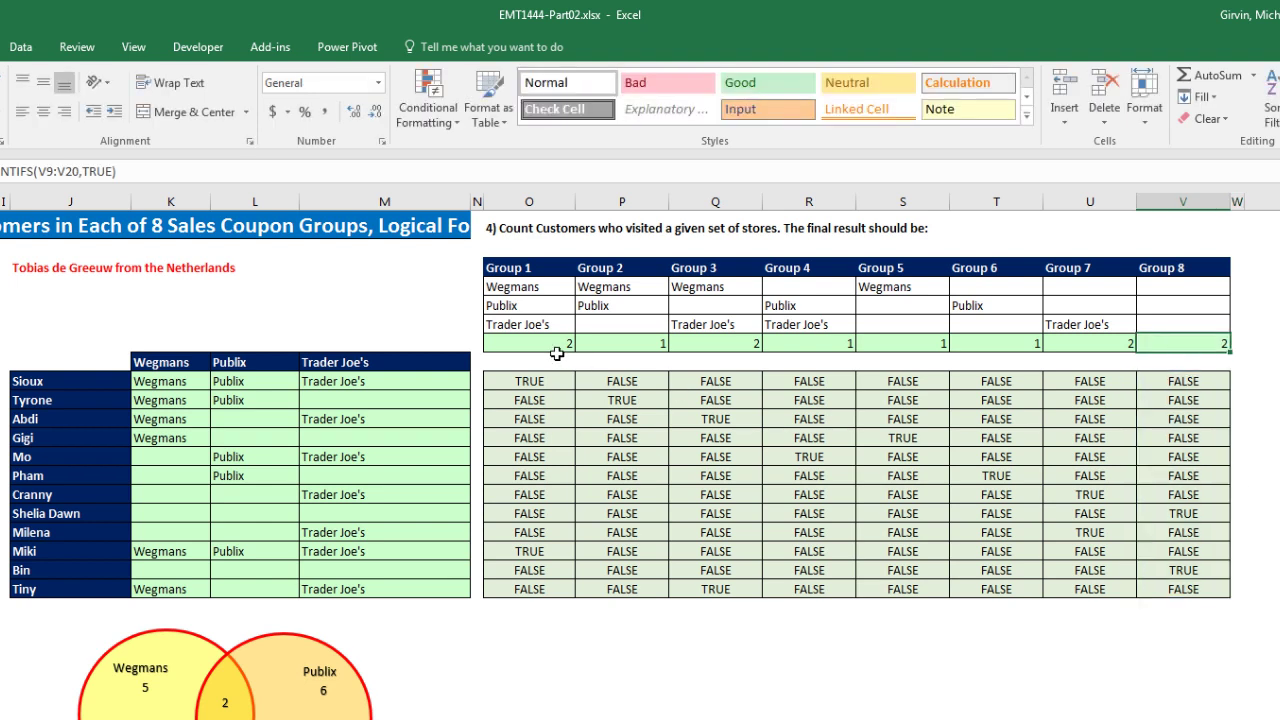